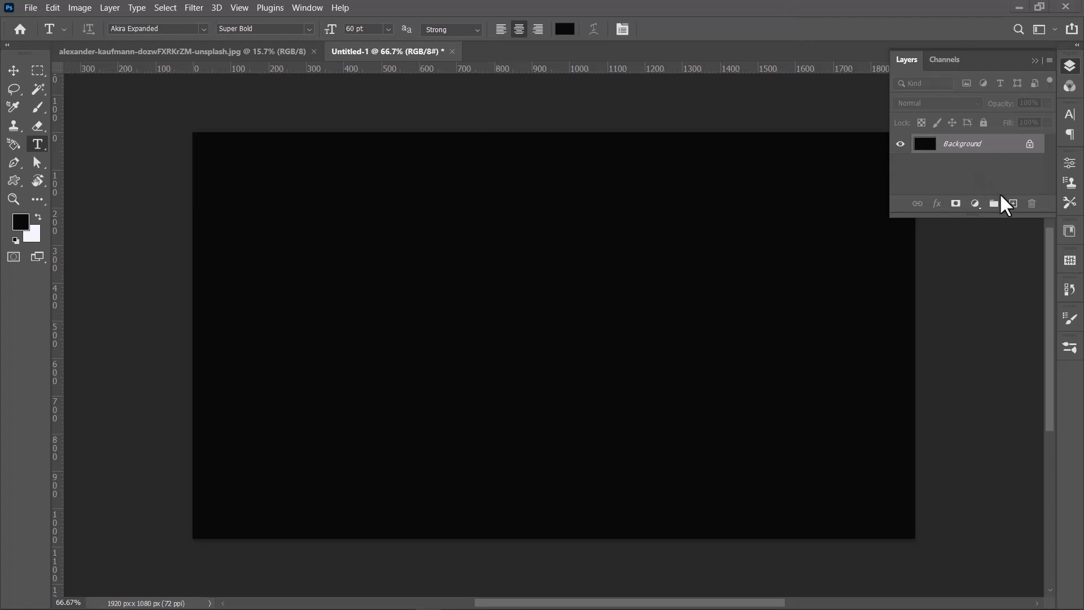
Step: Add a new layer above the Background and set the text color to near-white f8f8f8
{"action": "left_click", "coordinate": [1013, 204]}
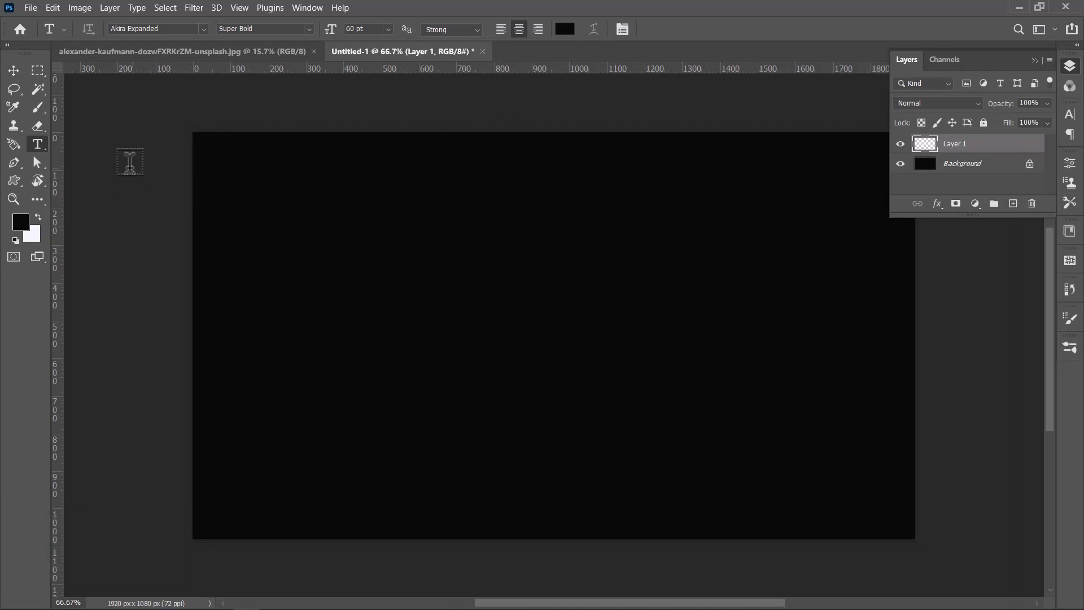
{"action": "left_click", "coordinate": [564, 29]}
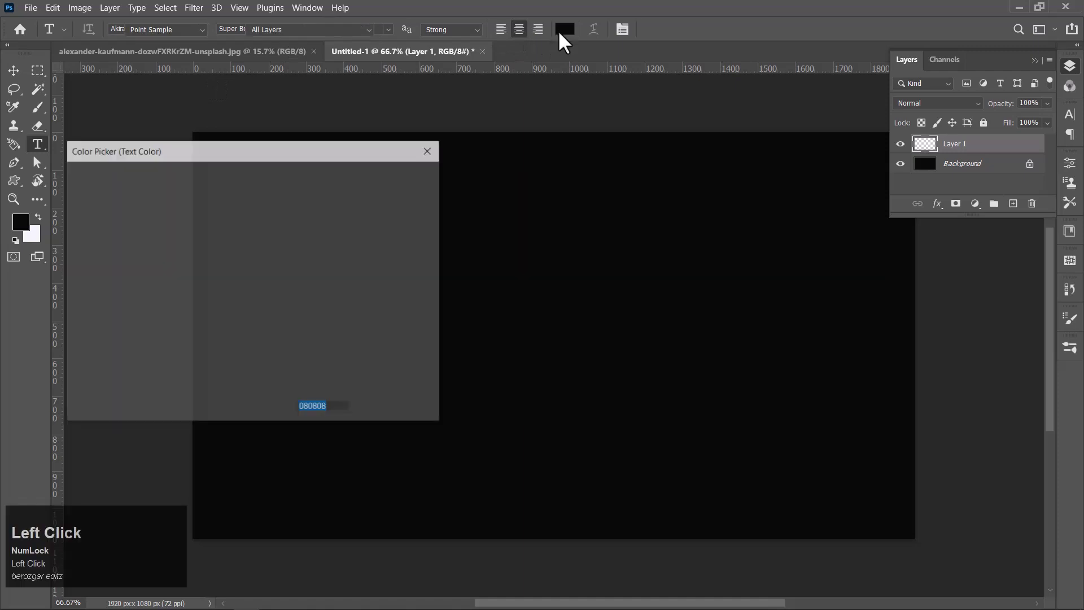
{"action": "left_click", "coordinate": [74, 188]}
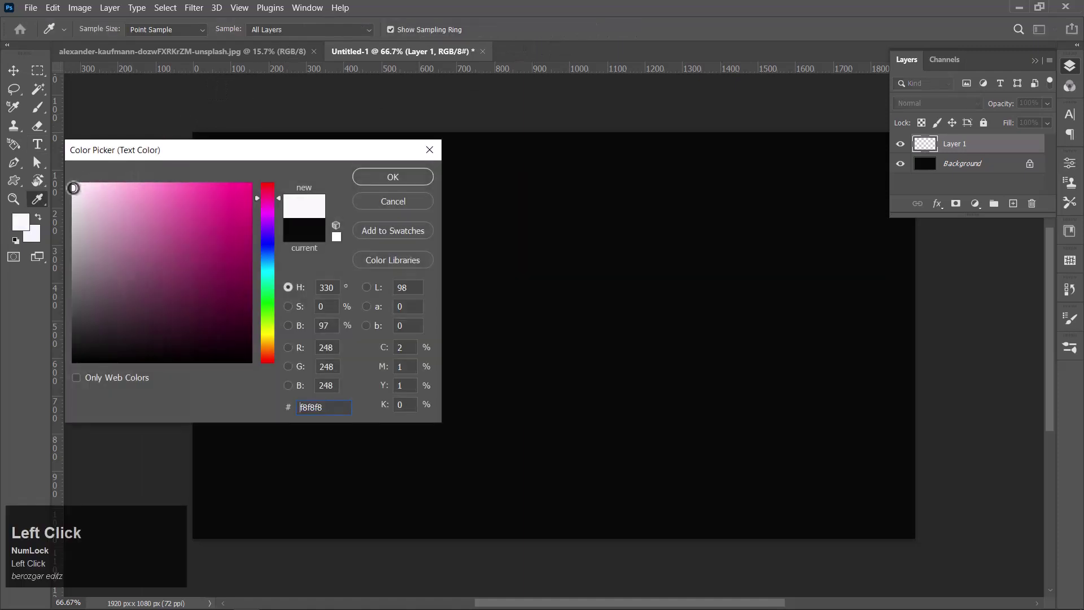
{"action": "left_click", "coordinate": [413, 177]}
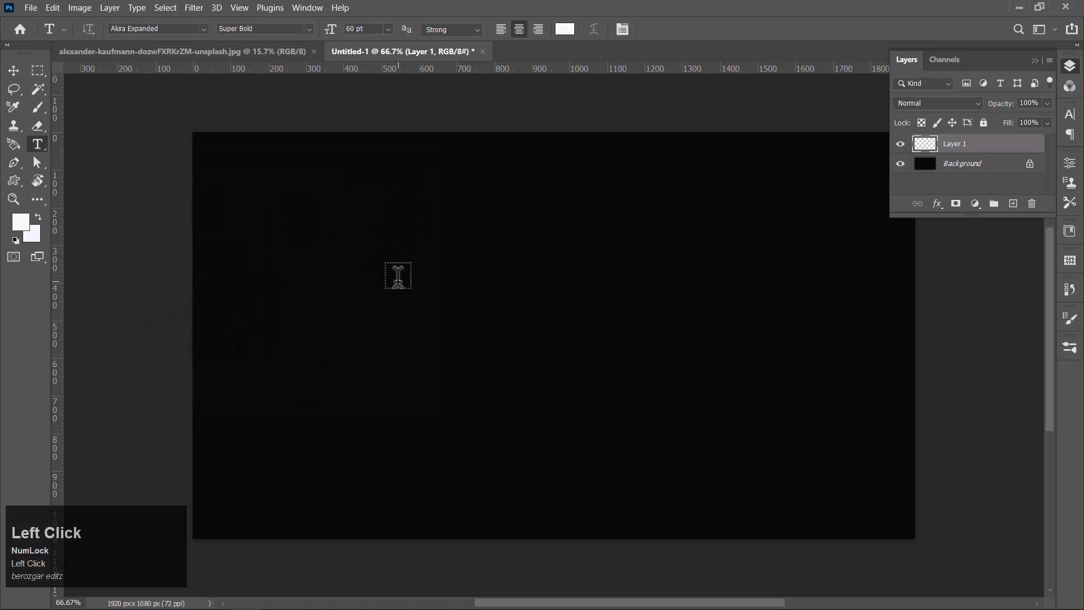
Step: Start a text line in the upper-left part of the canvas and enter GLITCH
{"action": "left_click", "coordinate": [398, 276]}
{"action": "key", "text": "BackSpace"}
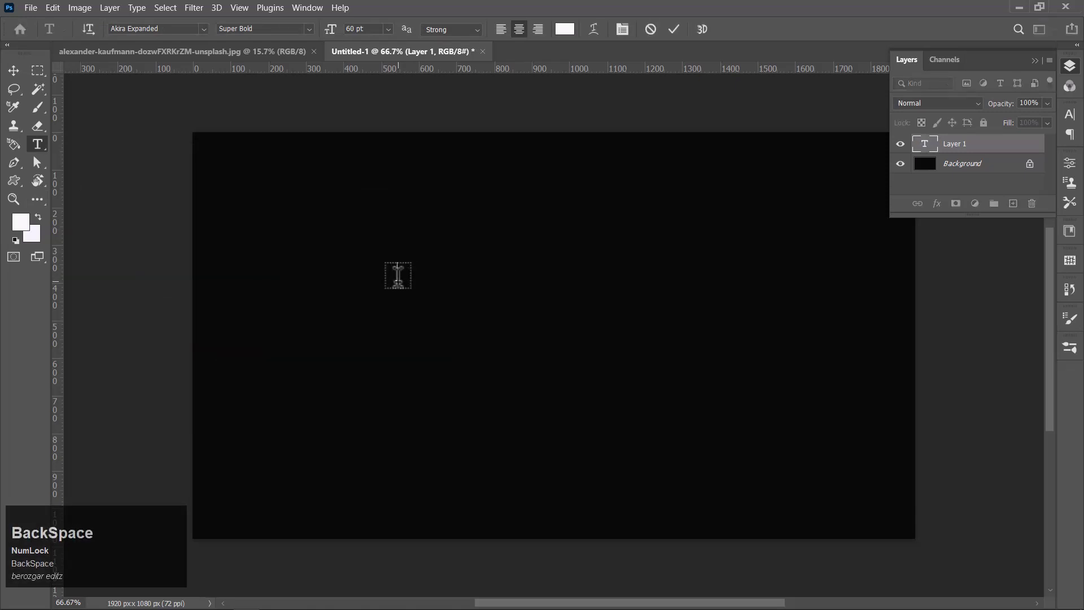
{"action": "type", "text": "GLITCH"}
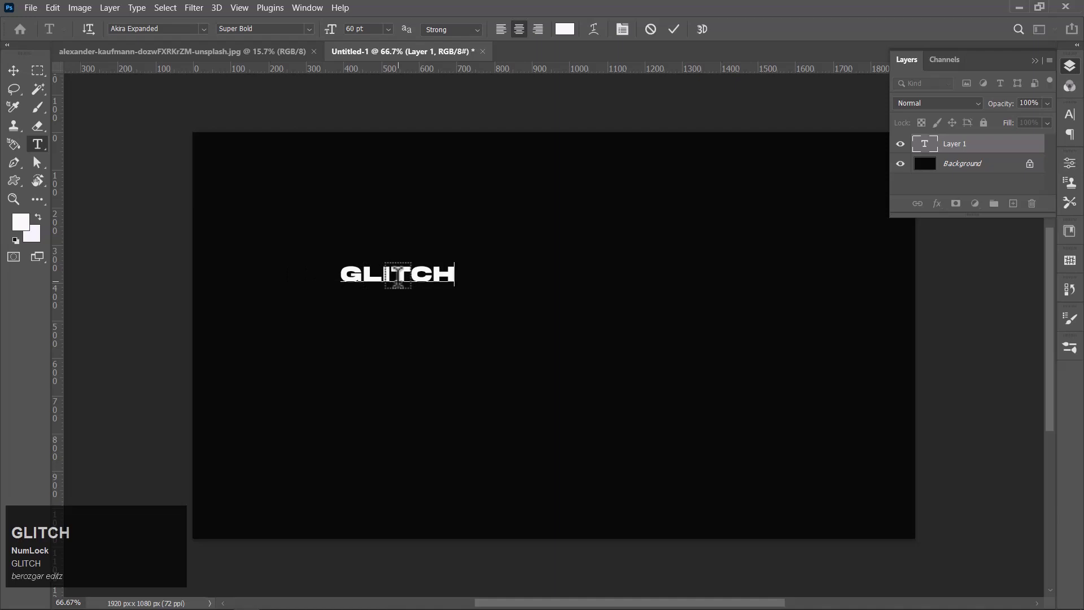
Step: Enlarge the GLITCH text until it is about 1000 px wide and commit the text edit
{"action": "double_click", "coordinate": [397, 275]}
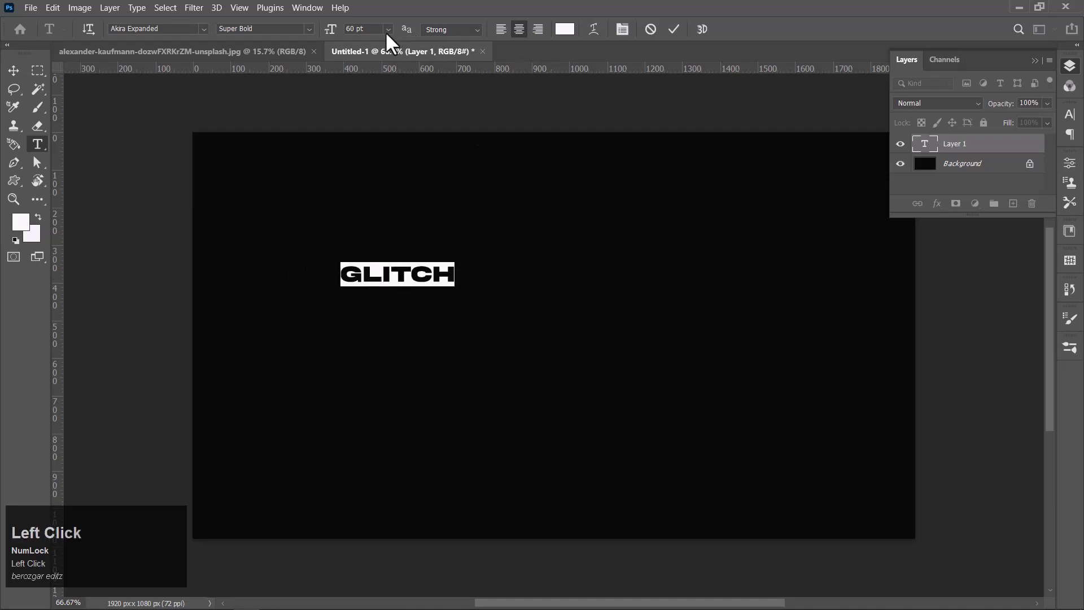
{"action": "left_click", "coordinate": [389, 29]}
{"action": "left_click", "coordinate": [375, 210]}
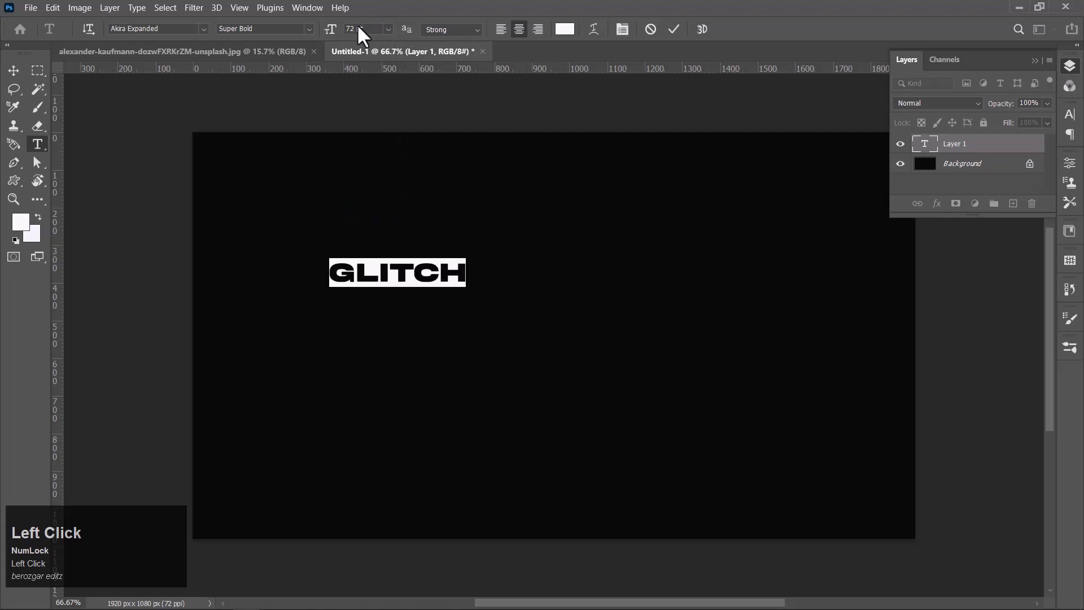
{"action": "key", "text": "BackSpace"}
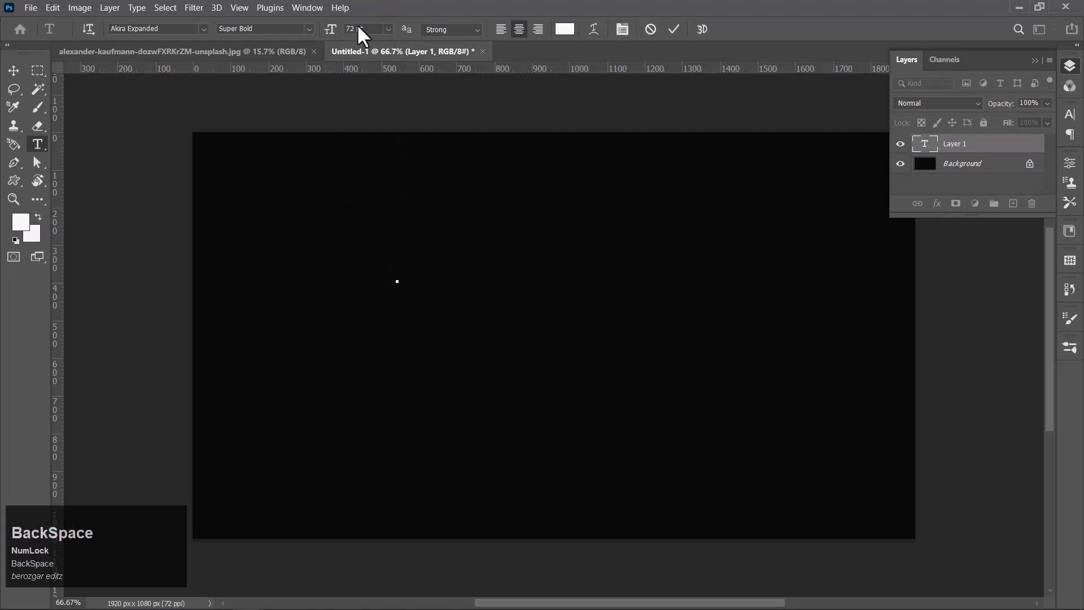
{"action": "key", "text": "ctrl+z"}
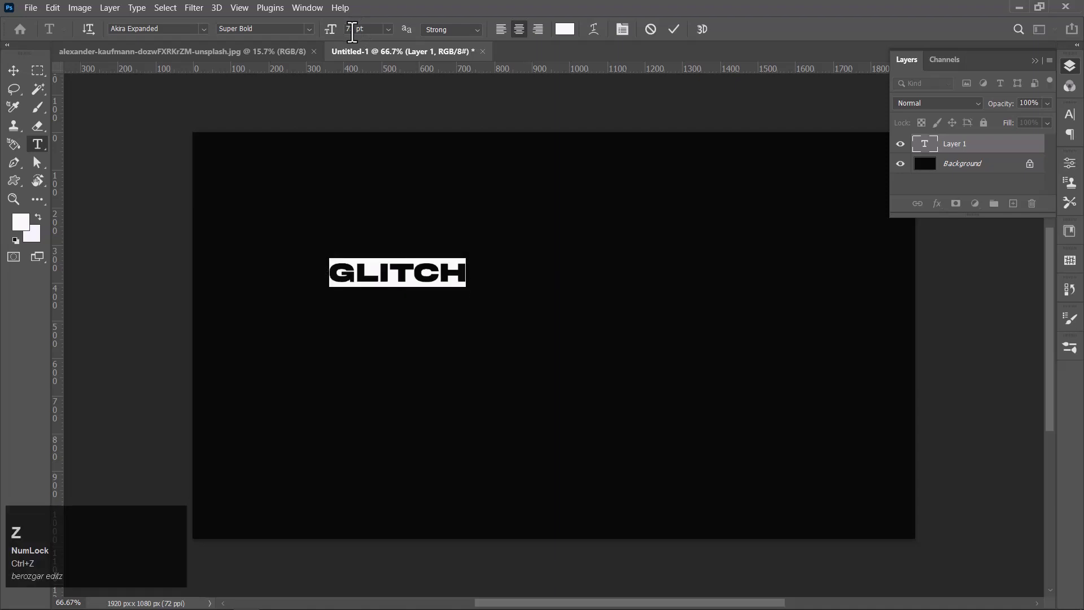
{"action": "left_click", "coordinate": [353, 30]}
{"action": "key", "text": "BackSpace"}
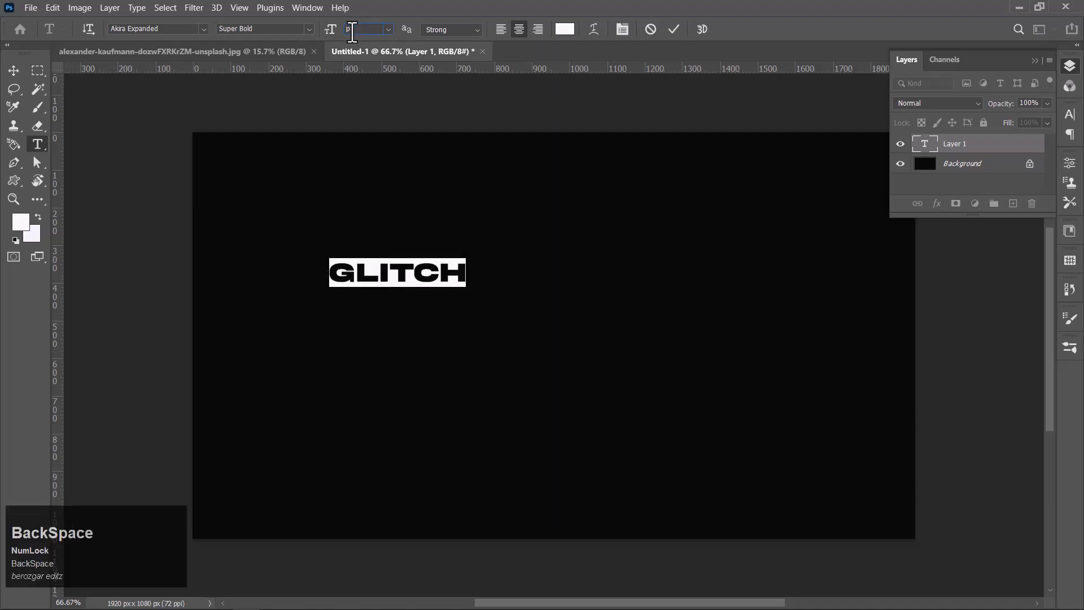
{"action": "key", "text": "Return"}
{"action": "key", "text": "ctrl+Return"}
{"action": "key", "text": "v"}
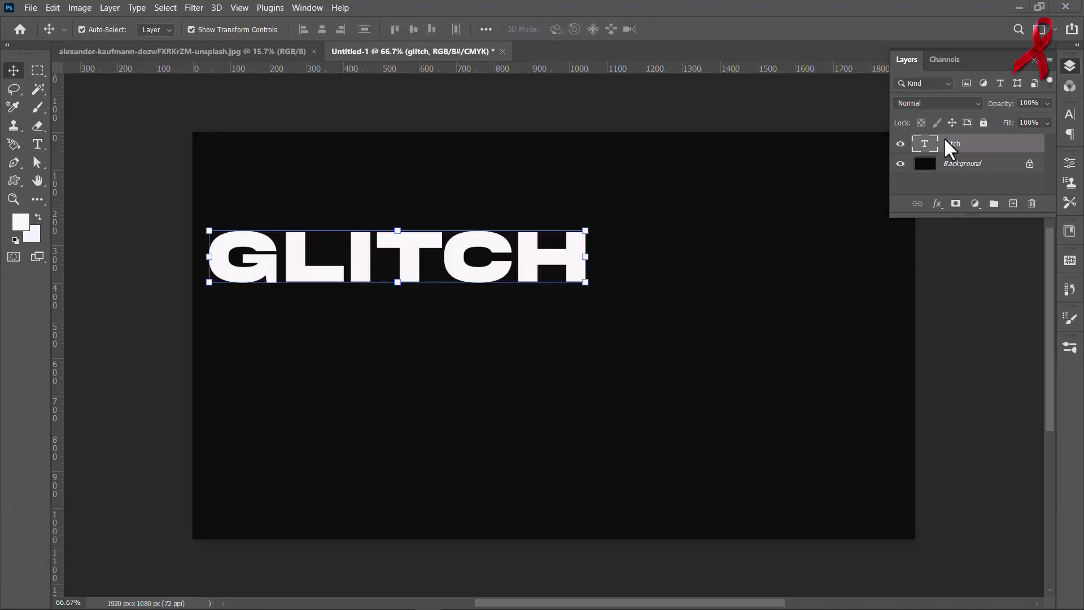
Step: Convert the glitch text layer to a smart object and center it horizontally and vertically on the Background
{"action": "right_click", "coordinate": [948, 146]}
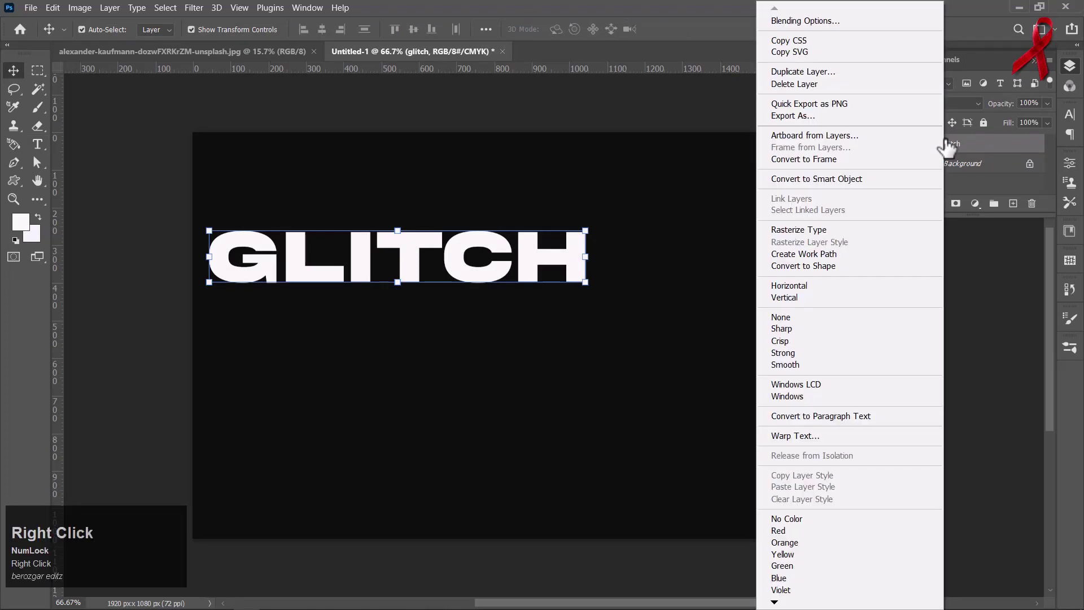
{"action": "left_click", "coordinate": [859, 181]}
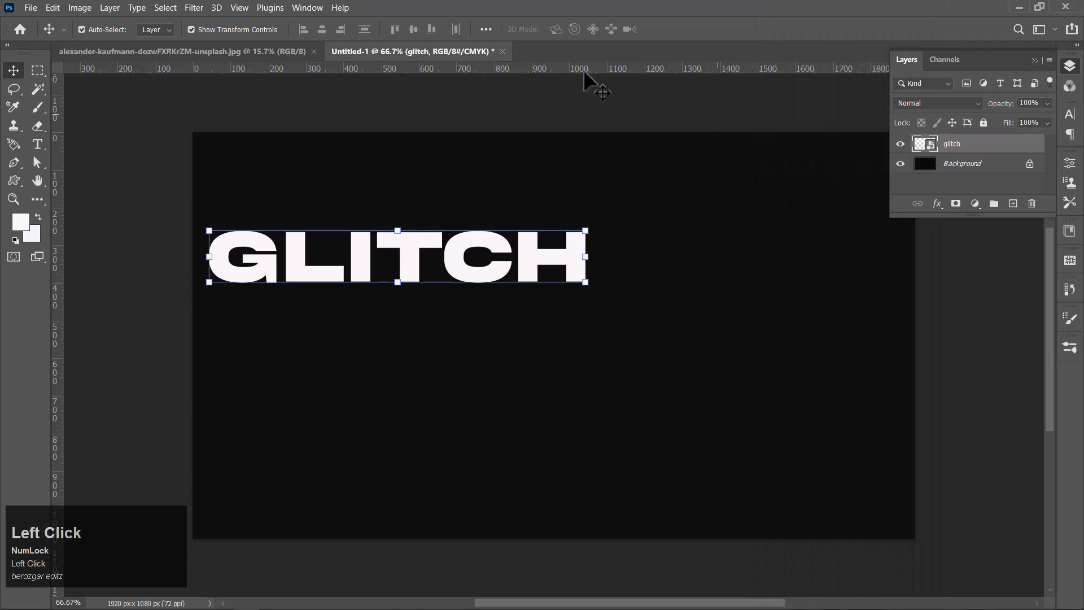
{"action": "left_click", "coordinate": [927, 170]}
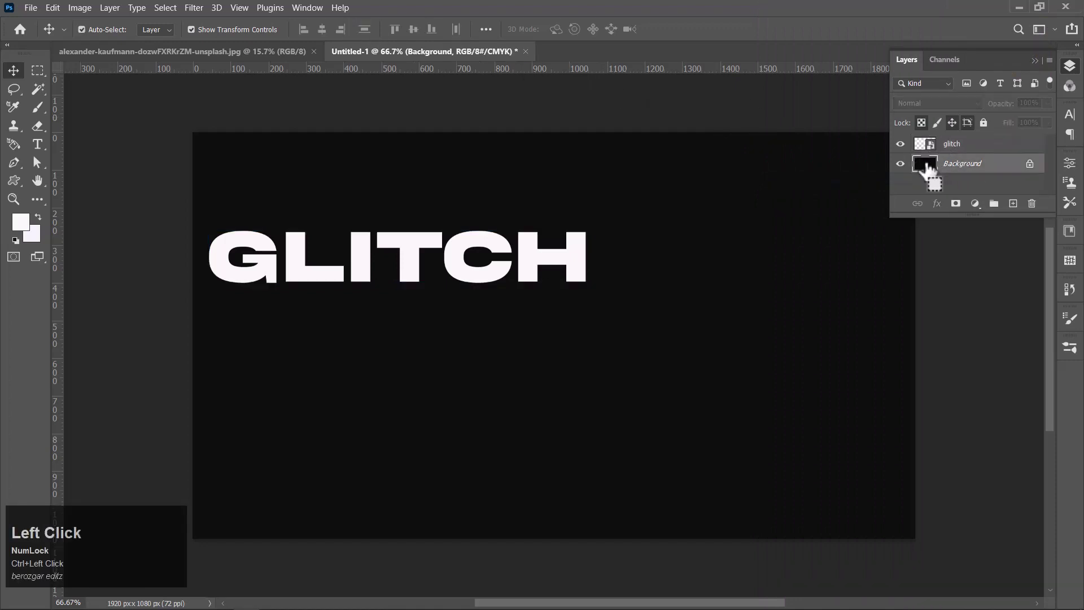
{"action": "left_click", "coordinate": [949, 145], "text": "shift"}
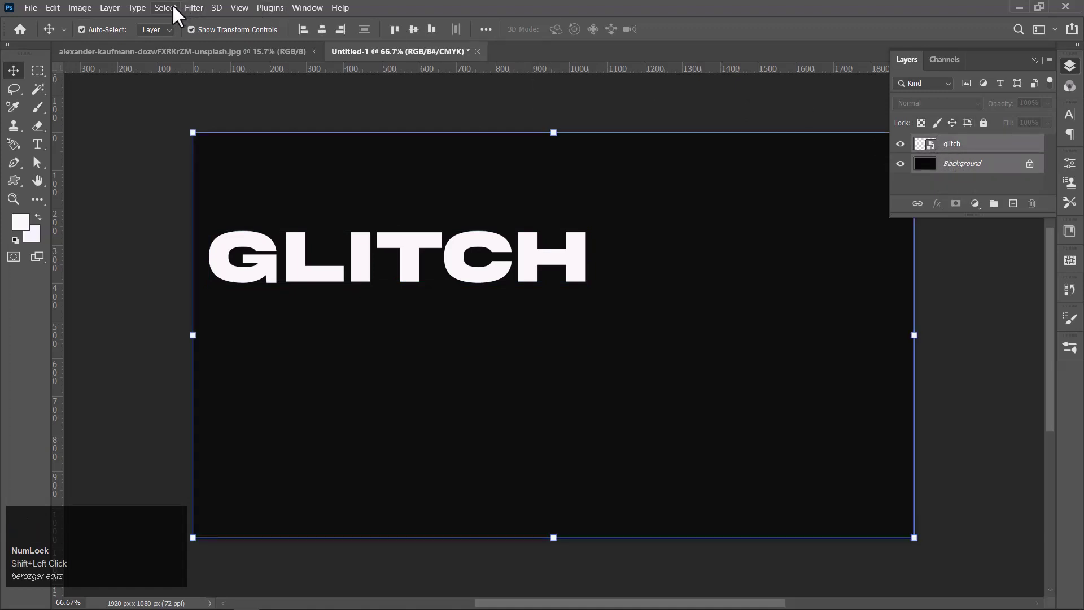
{"action": "left_click", "coordinate": [324, 27]}
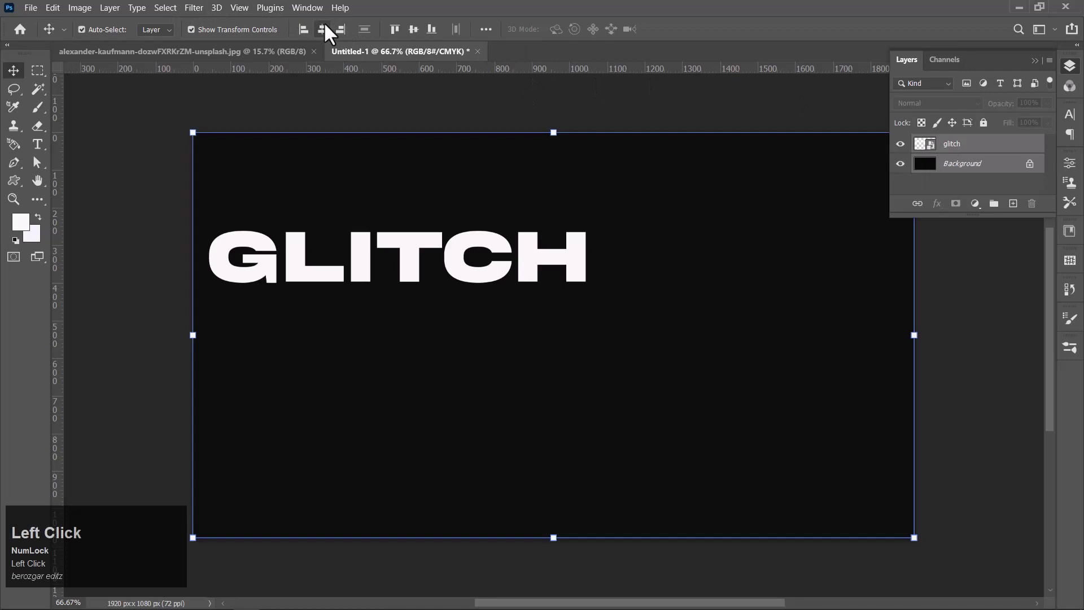
{"action": "left_click", "coordinate": [414, 29]}
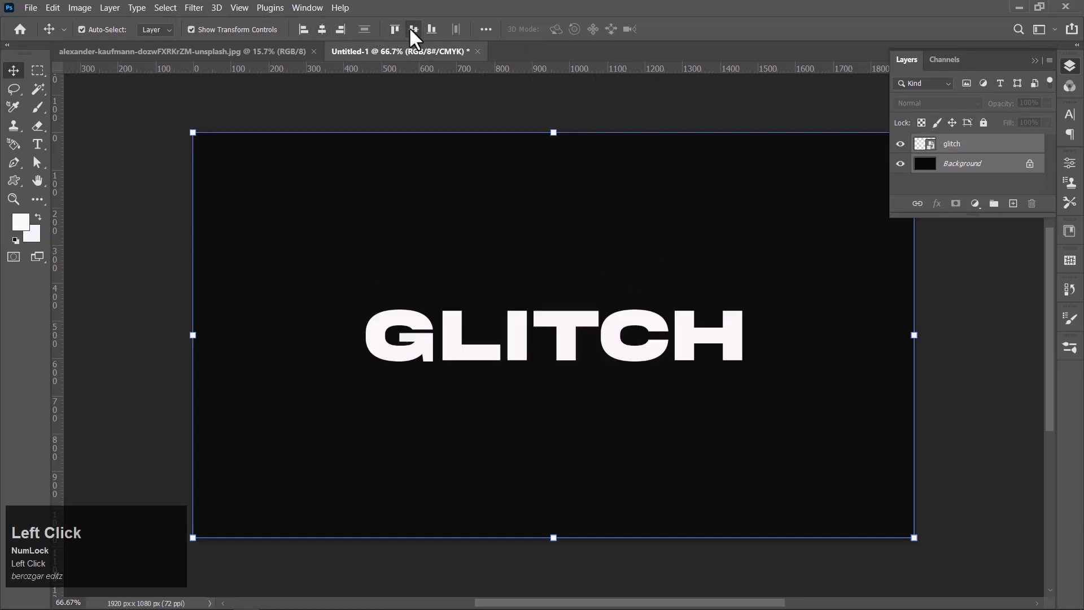
Step: In the glitch layer's blending options, turn off the G and B channels, leaving only R enabled
{"action": "left_click", "coordinate": [989, 145]}
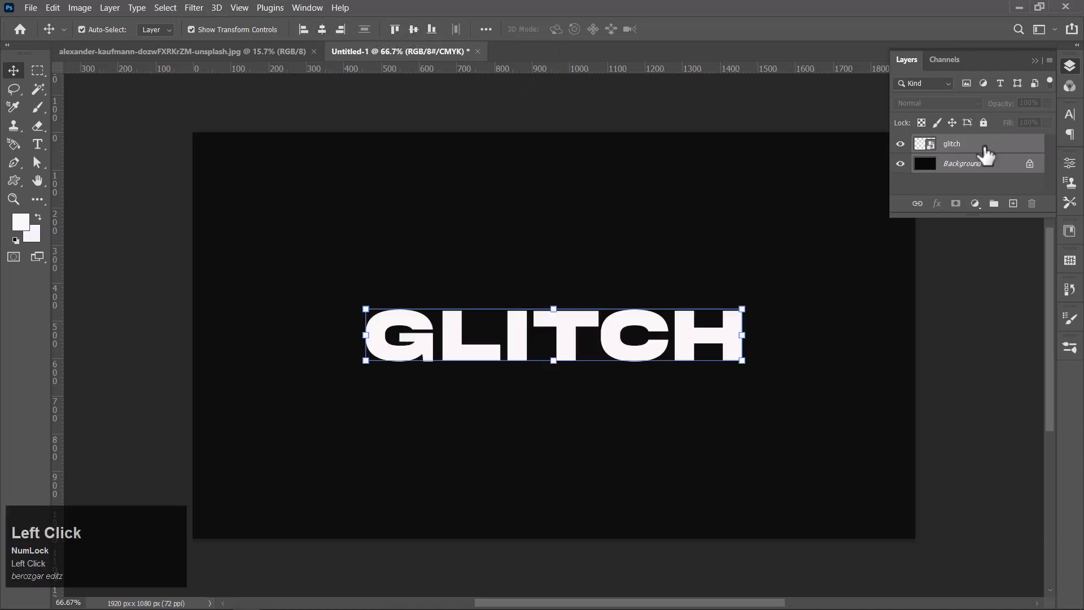
{"action": "left_click", "coordinate": [937, 204]}
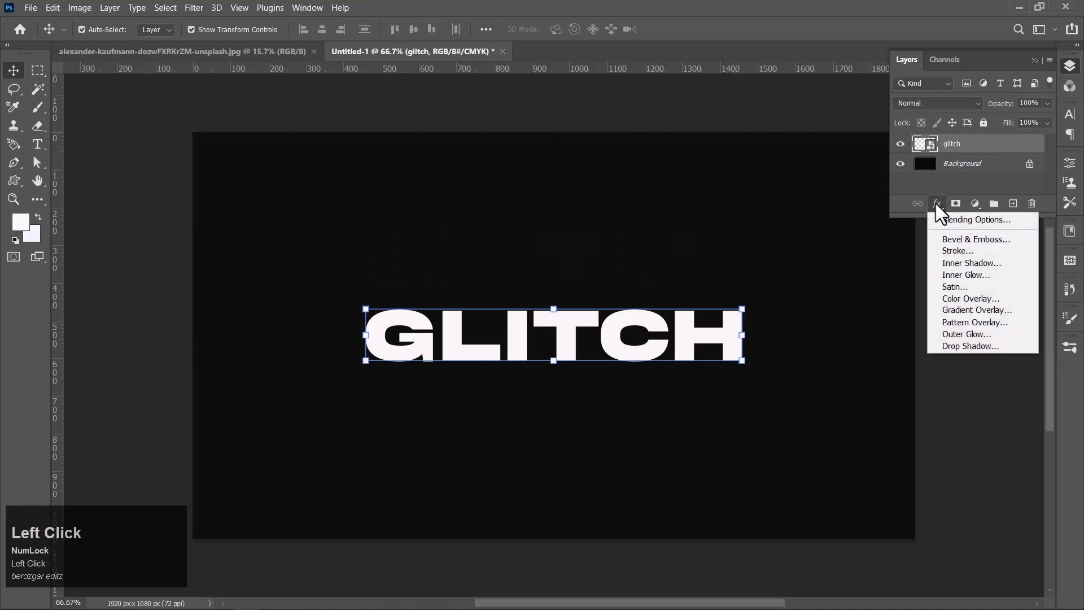
{"action": "left_click", "coordinate": [852, 69]}
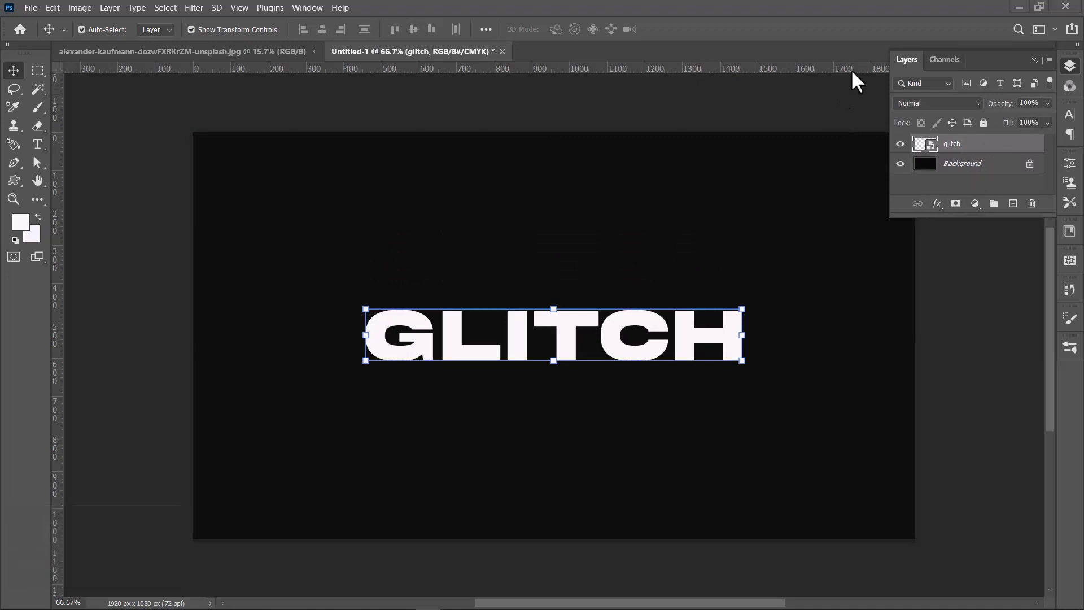
{"action": "left_click", "coordinate": [937, 204]}
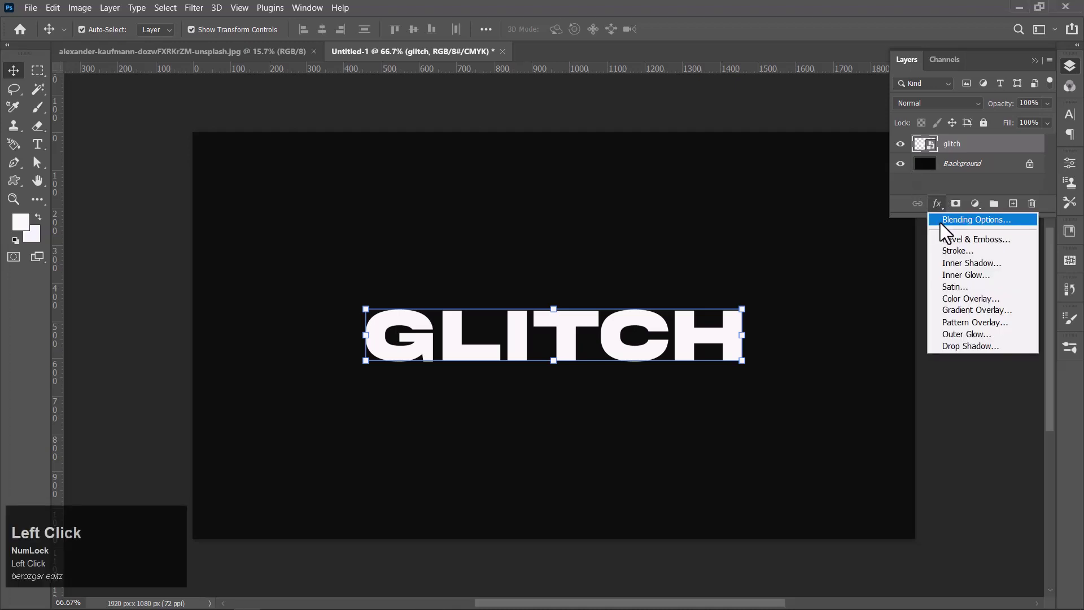
{"action": "left_click", "coordinate": [940, 221]}
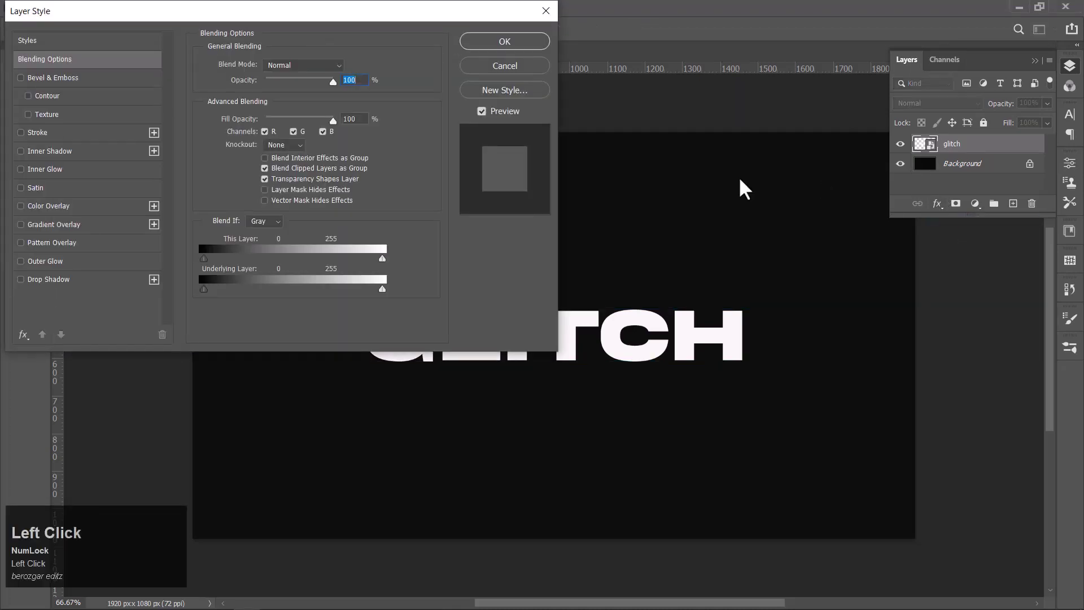
{"action": "left_click", "coordinate": [293, 130]}
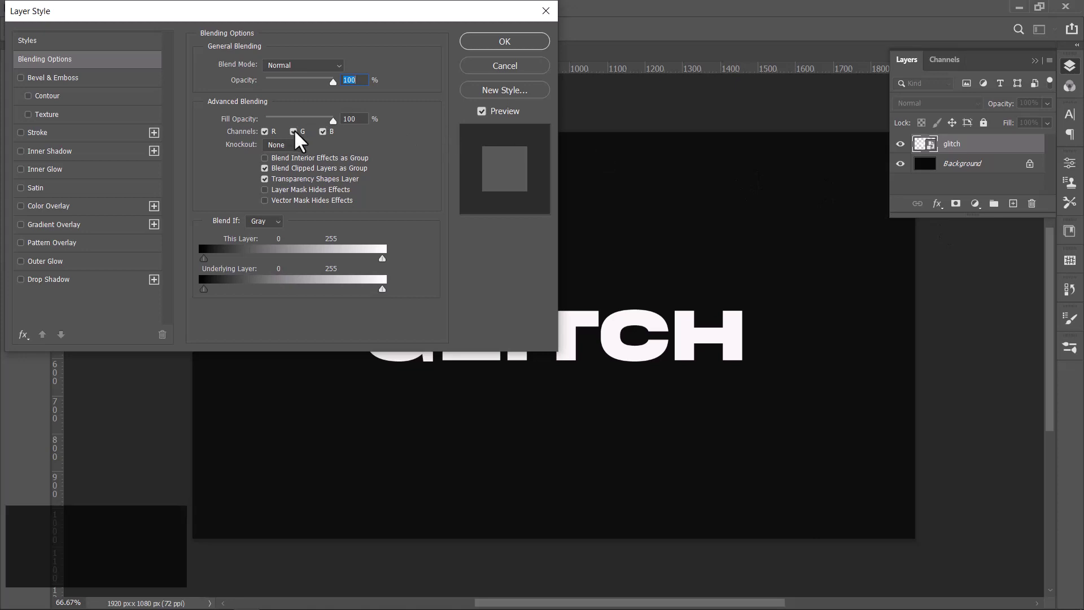
{"action": "left_click", "coordinate": [326, 131]}
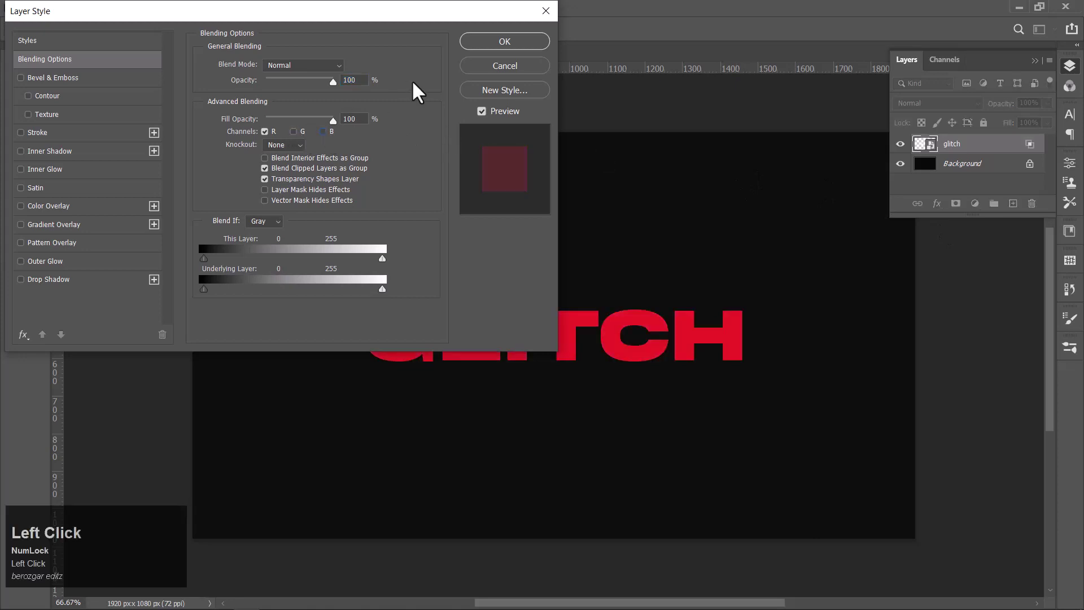
{"action": "left_click", "coordinate": [487, 42]}
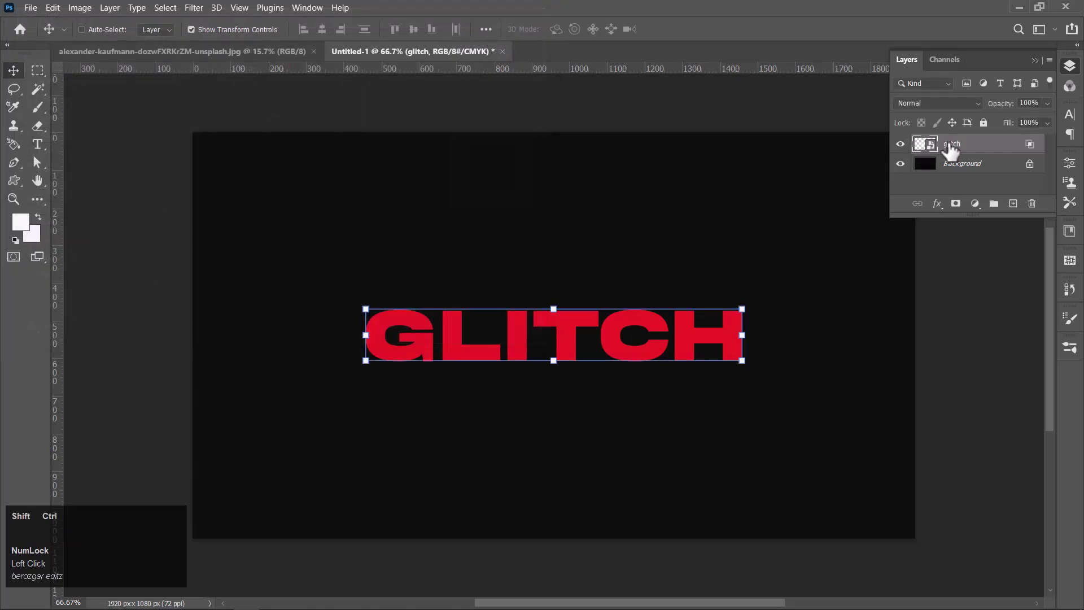
Step: Duplicate the glitch layer and set the copy's blending channels to G and B only, with R off
{"action": "key", "text": "ctrl+j"}
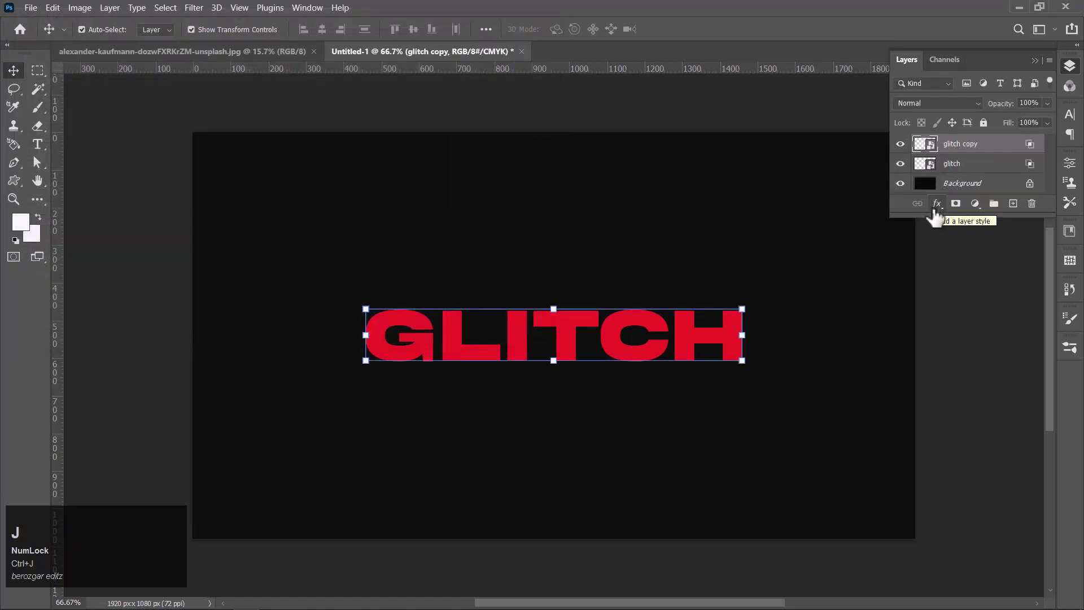
{"action": "left_click", "coordinate": [937, 204]}
{"action": "left_click", "coordinate": [937, 218]}
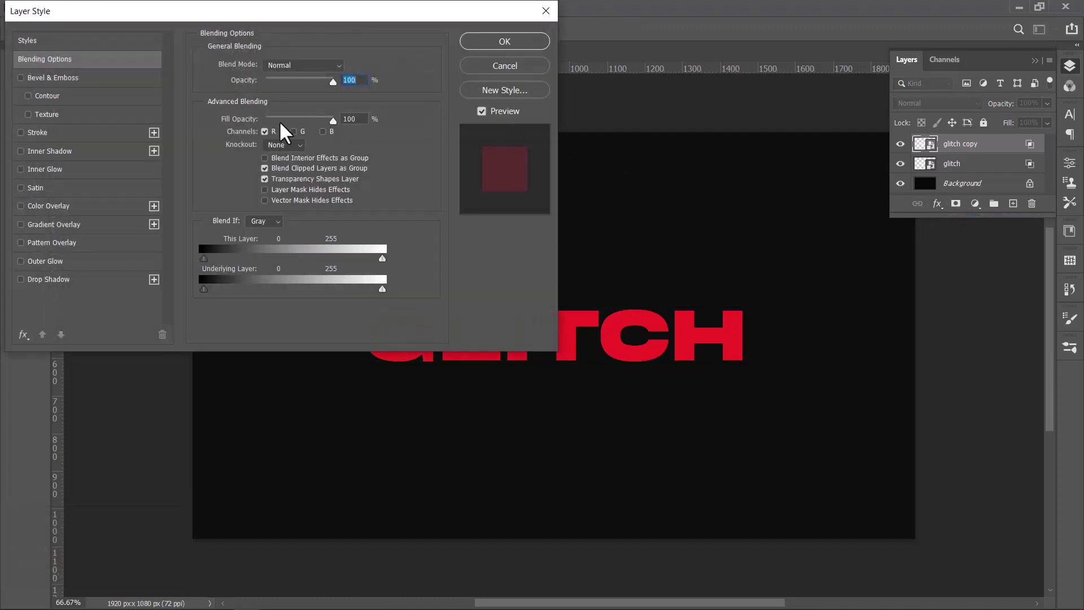
{"action": "left_click", "coordinate": [293, 132]}
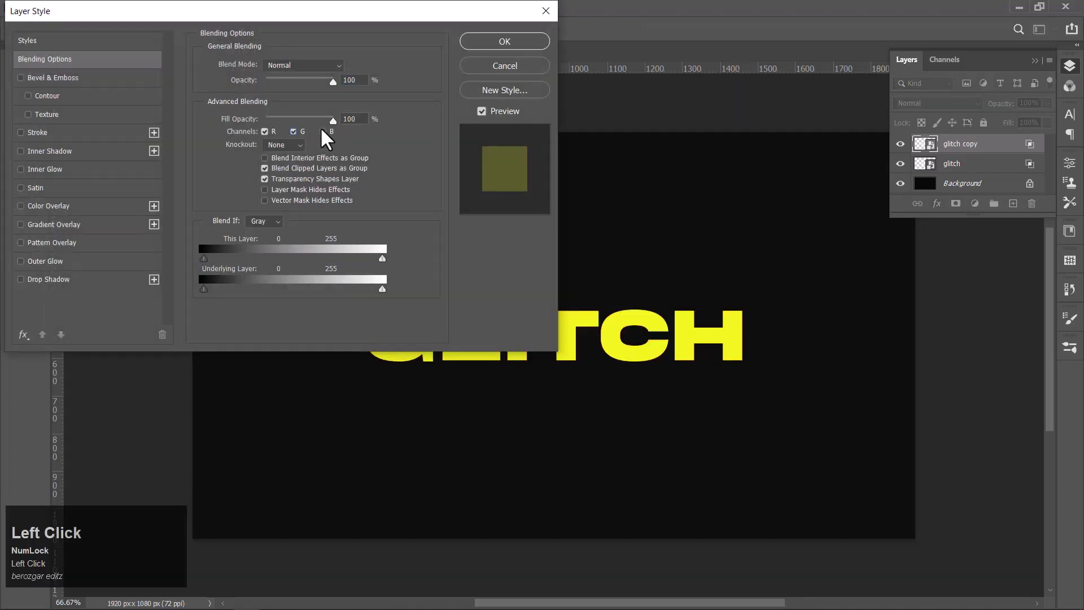
{"action": "left_click", "coordinate": [323, 132]}
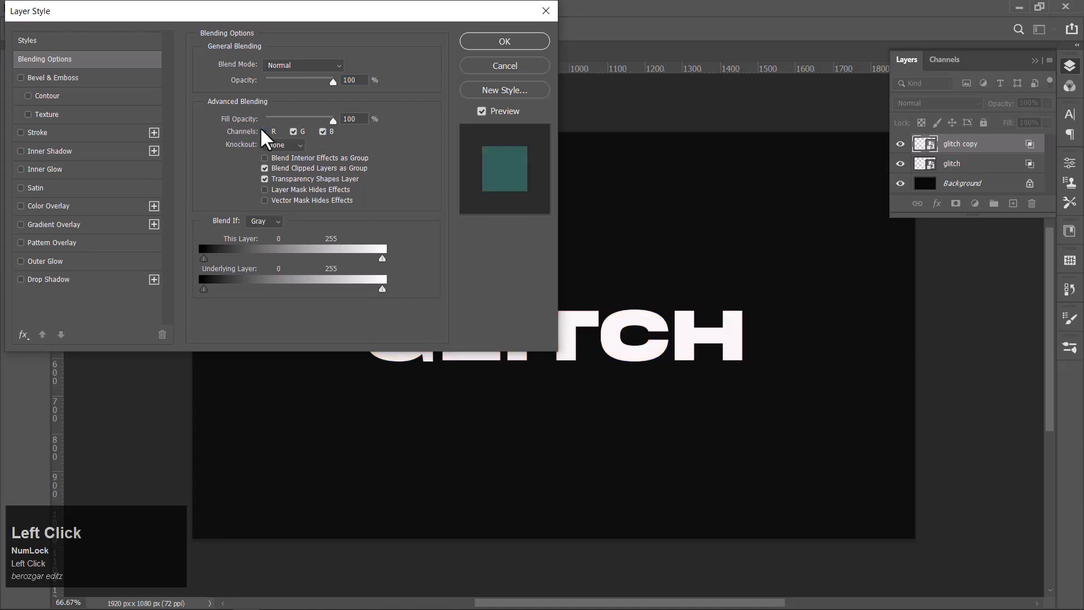
{"action": "left_click", "coordinate": [495, 41]}
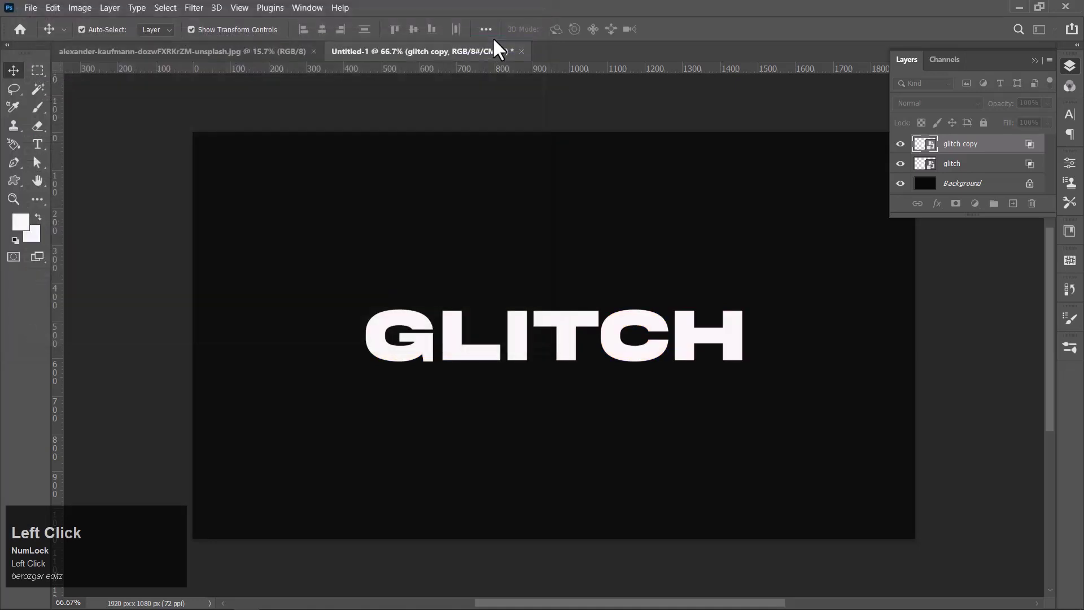
Step: Nudge the glitch copy layer about 10 px to the right of the original to split the colors
{"action": "key", "text": "ctrl"}
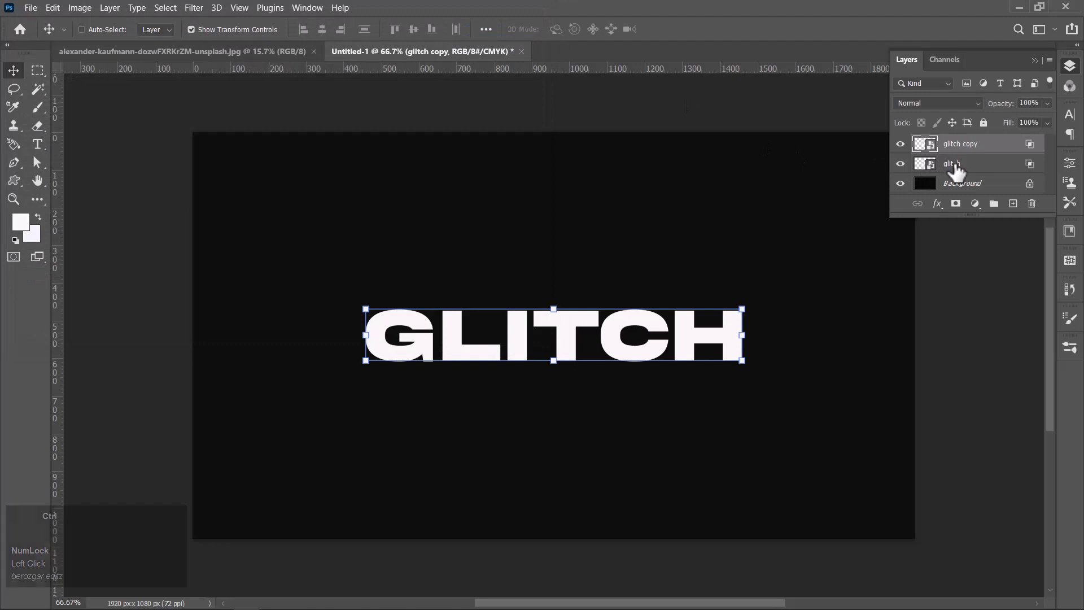
{"action": "left_click", "coordinate": [956, 165], "text": "ctrl"}
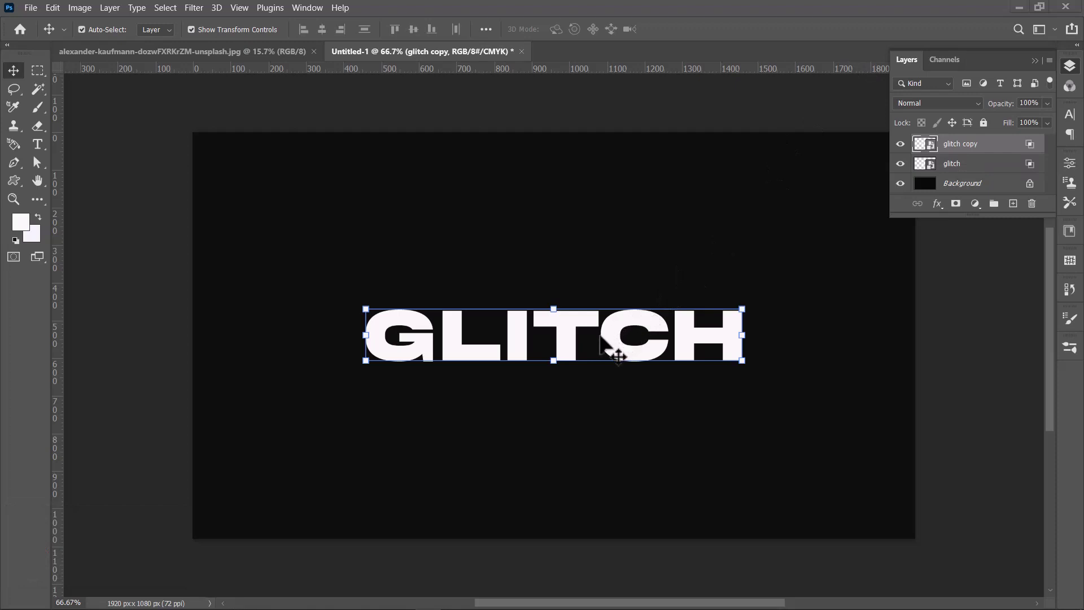
{"action": "left_click_drag", "start_coordinate": [568, 334], "coordinate": [573, 347]}
{"action": "key", "text": "shift+Left"}
{"action": "key", "text": "shift+Left"}
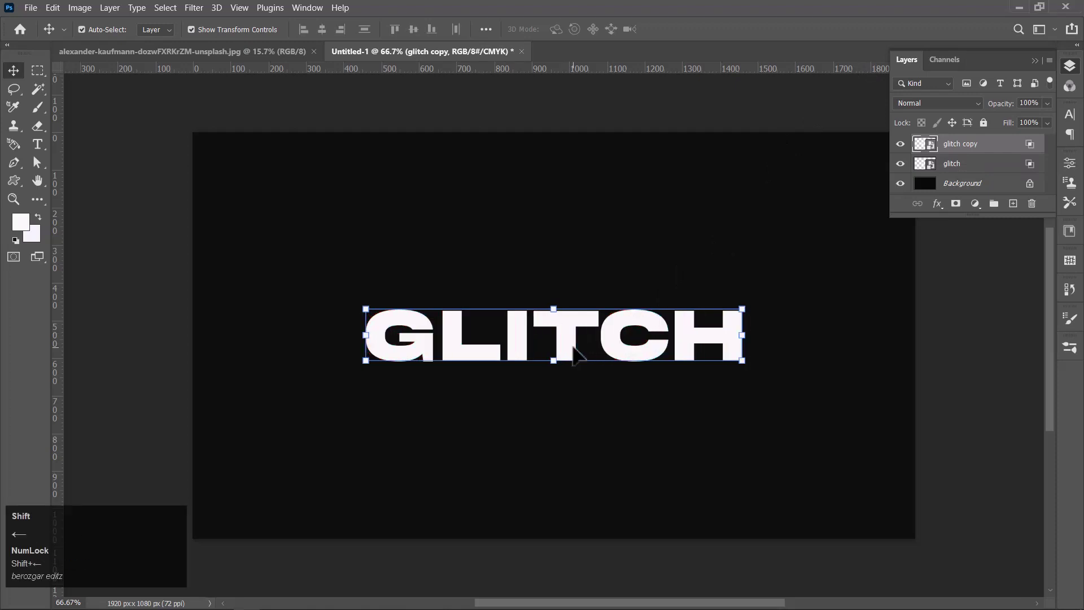
{"action": "key", "text": "shift+Right"}
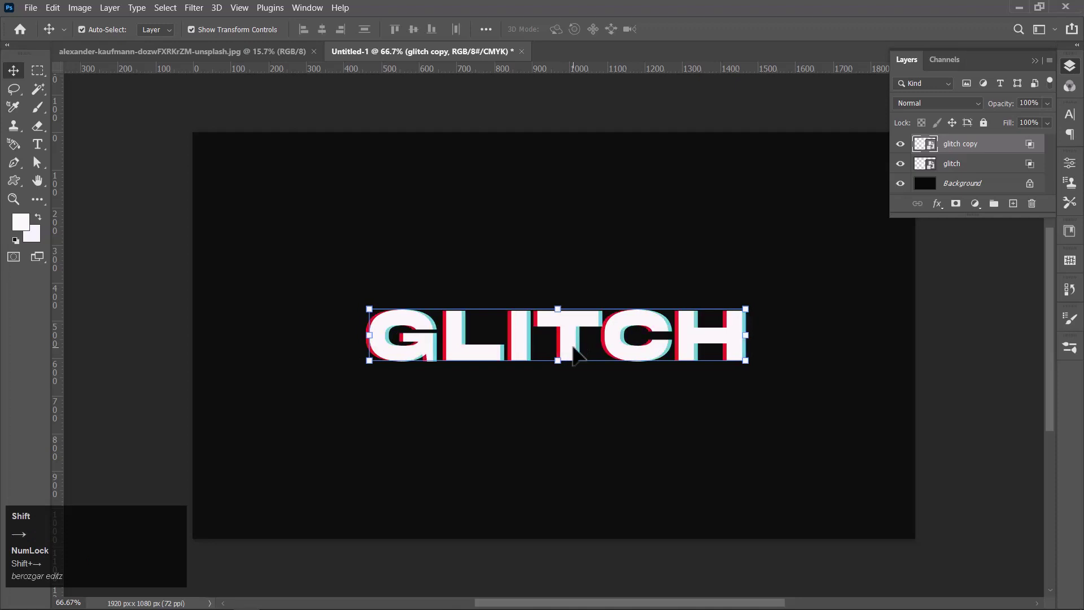
{"action": "key", "text": "shift+Right"}
{"action": "key", "text": "shift+Left"}
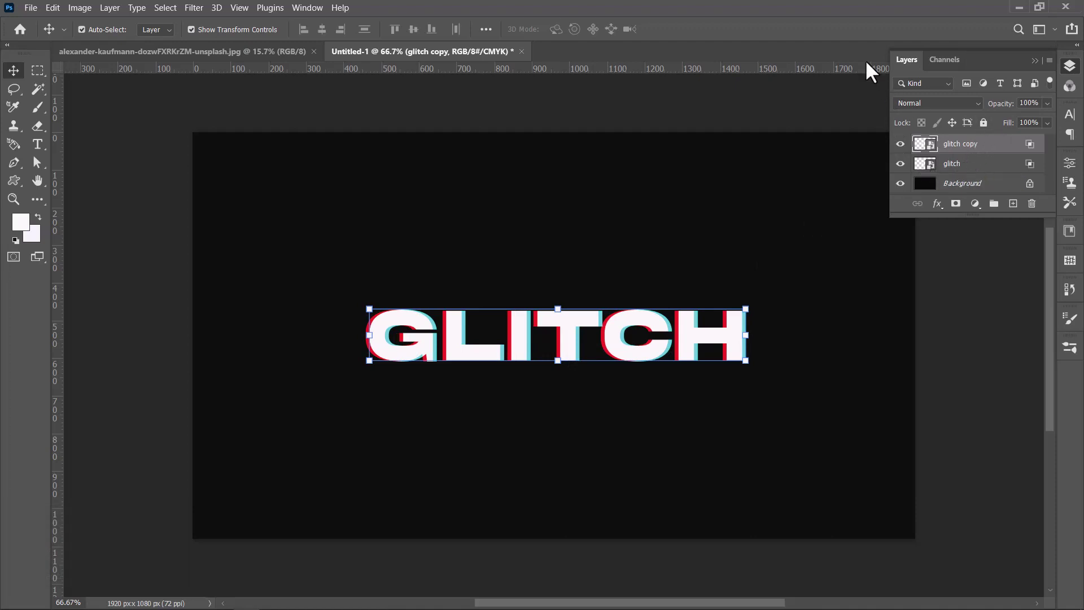
Step: Combine the glitch and glitch copy layers into a single smart object
{"action": "left_click", "coordinate": [958, 167]}
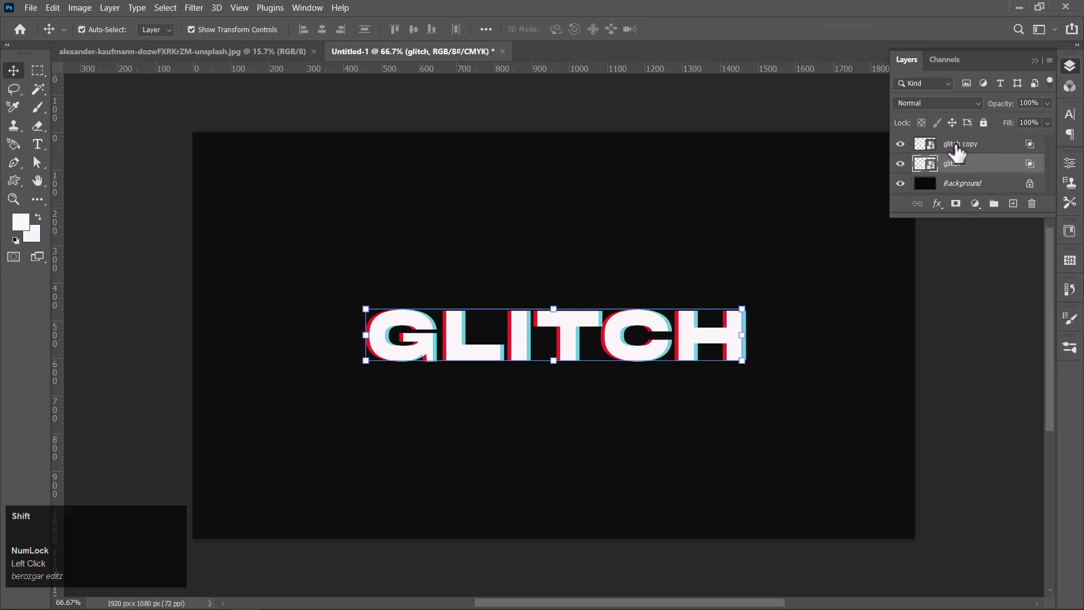
{"action": "left_click", "coordinate": [958, 151], "text": "shift"}
{"action": "right_click", "coordinate": [957, 152]}
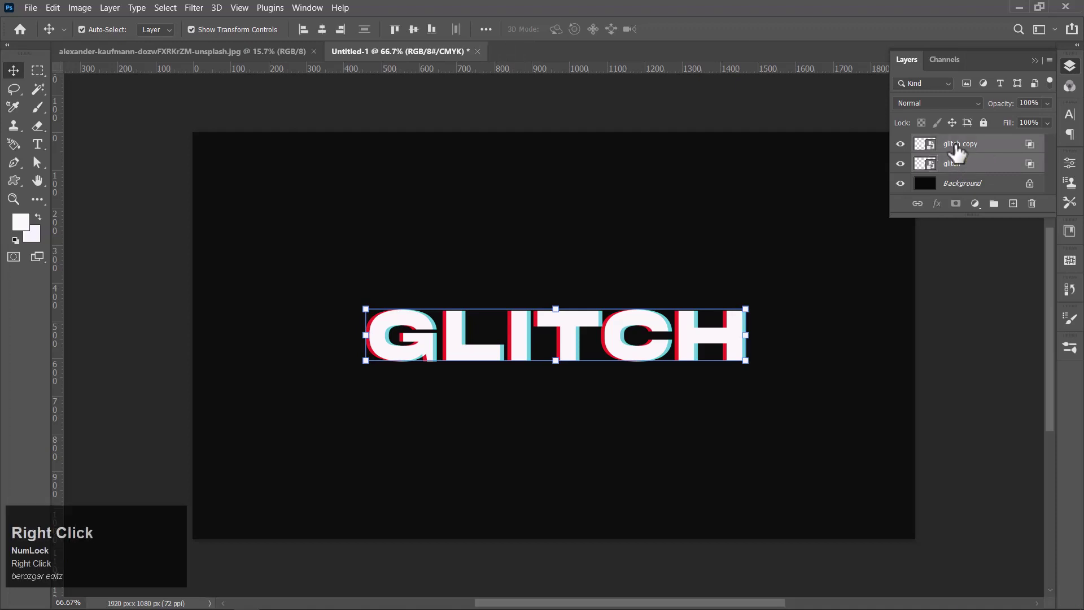
{"action": "left_click", "coordinate": [909, 138]}
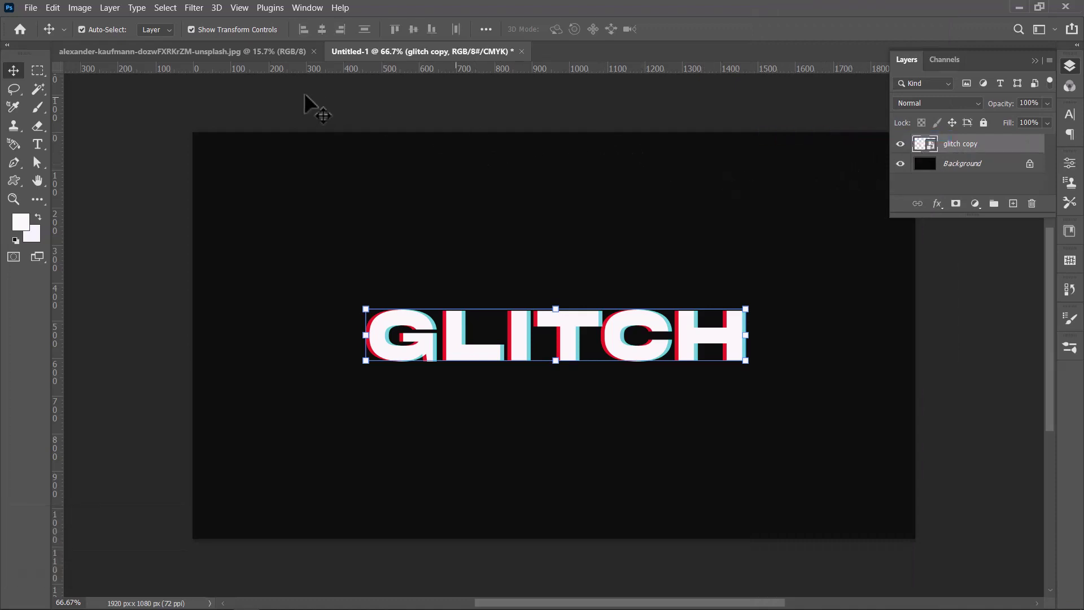
Step: Select three thin horizontal strips across the top, middle and bottom of the GLITCH text and mask the layer to them
{"action": "left_click", "coordinate": [37, 69]}
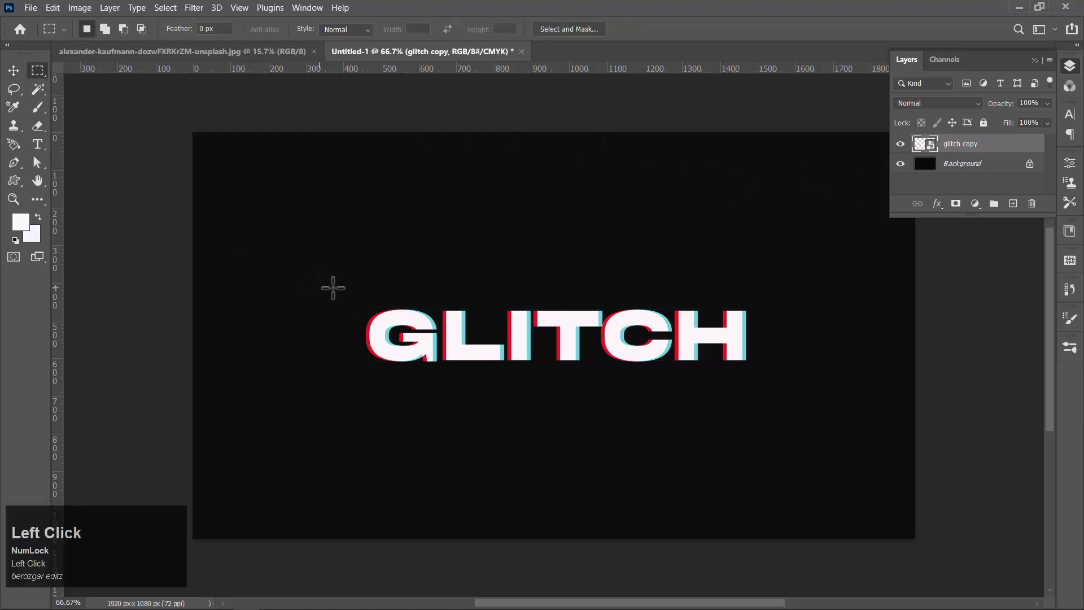
{"action": "left_click_drag", "start_coordinate": [396, 316], "coordinate": [761, 323]}
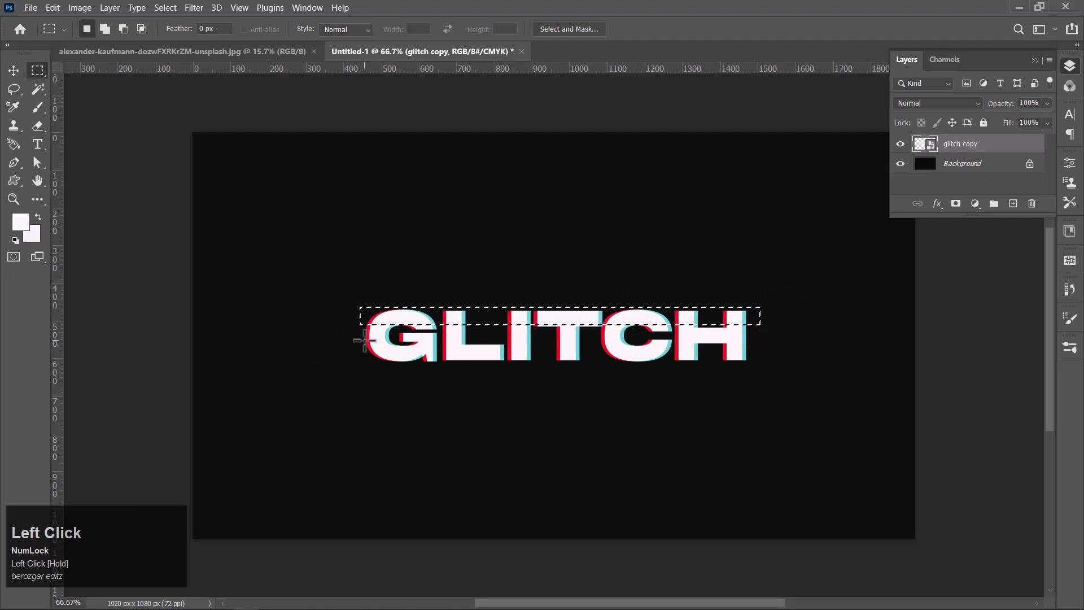
{"action": "left_click_drag", "start_coordinate": [364, 338], "coordinate": [761, 345], "text": "shift"}
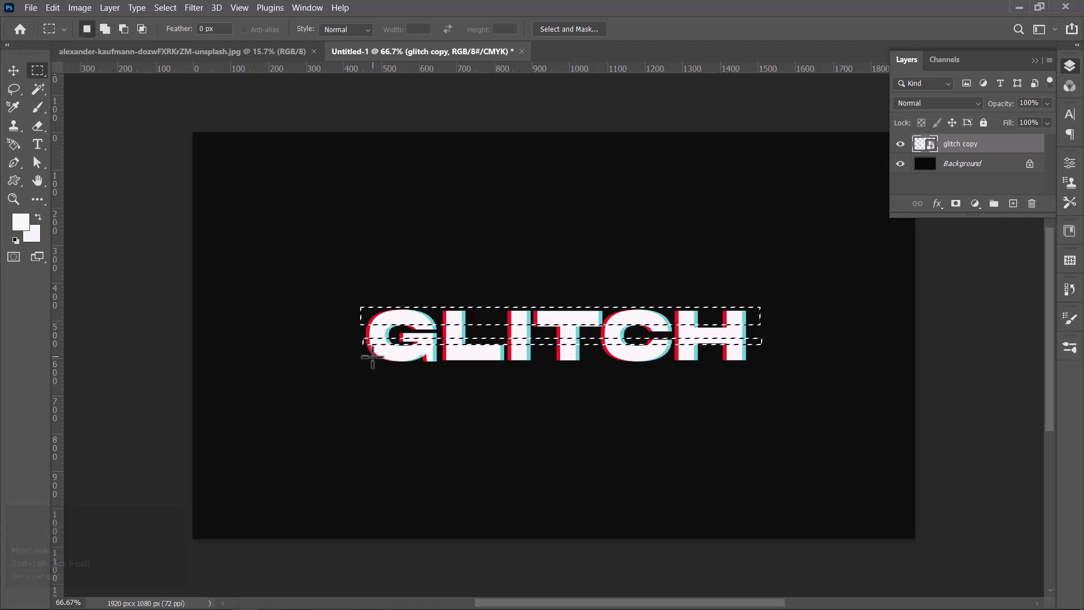
{"action": "left_click_drag", "start_coordinate": [371, 357], "coordinate": [768, 372], "text": "shift"}
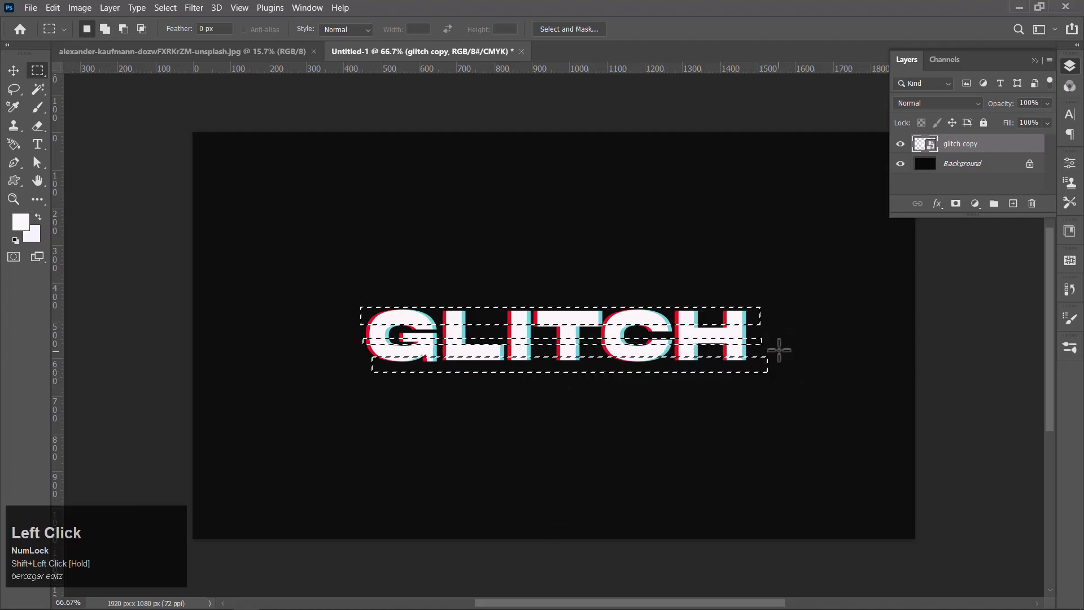
{"action": "left_click", "coordinate": [955, 209]}
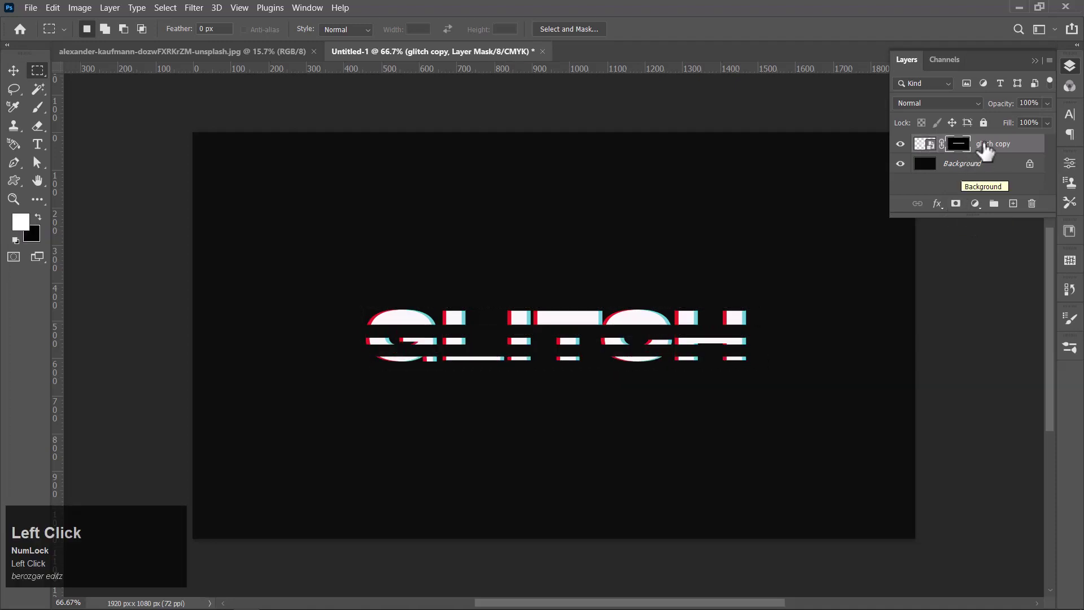
Step: Duplicate the masked glitch copy layer and invert the duplicate's layer mask
{"action": "key", "text": "ctrl+j"}
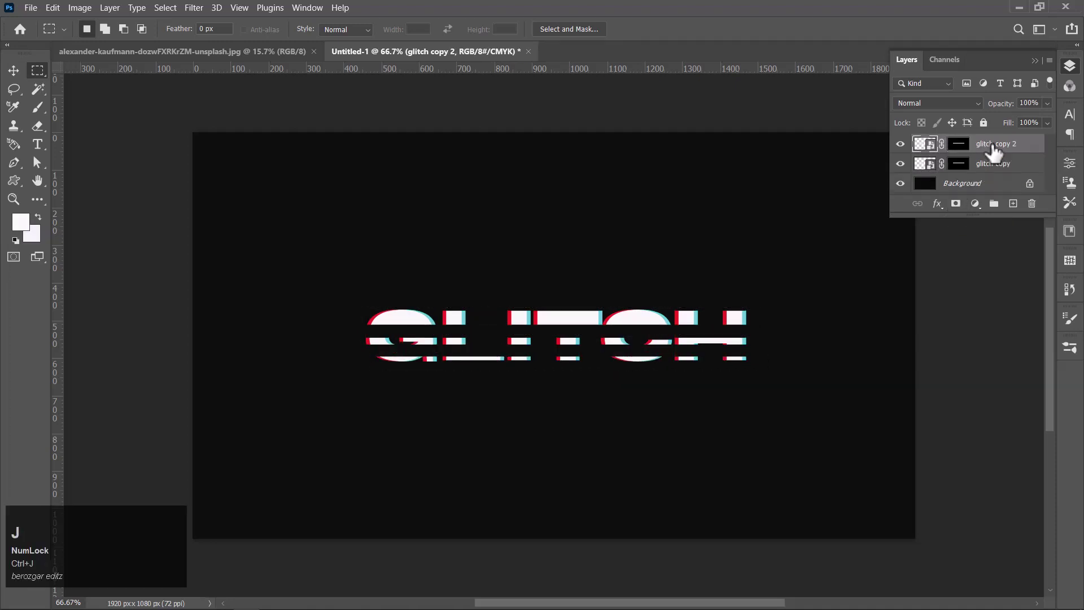
{"action": "left_click", "coordinate": [958, 147]}
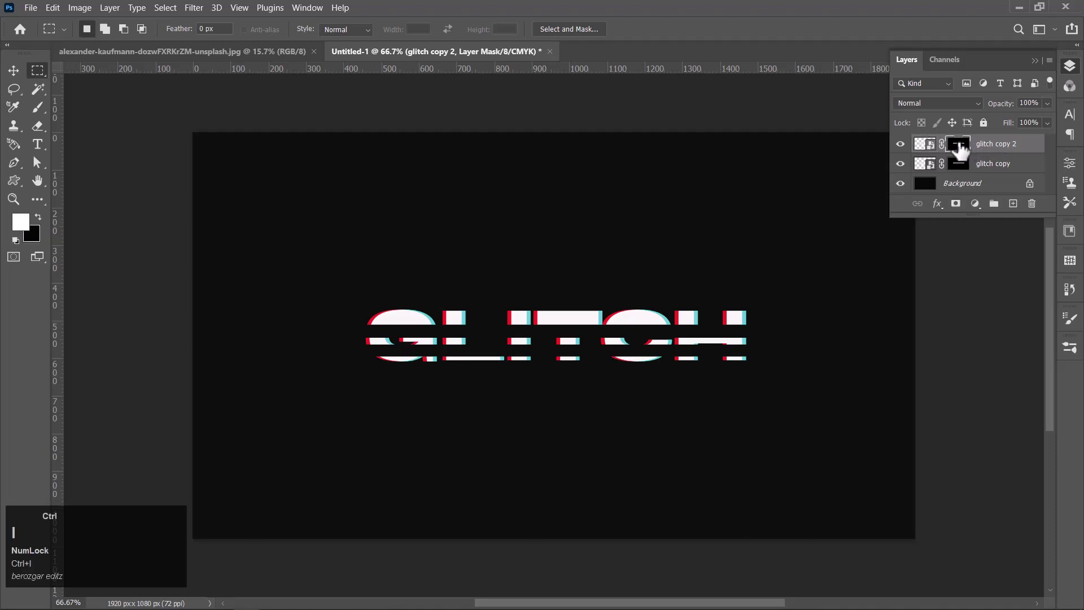
{"action": "key", "text": "ctrl+i"}
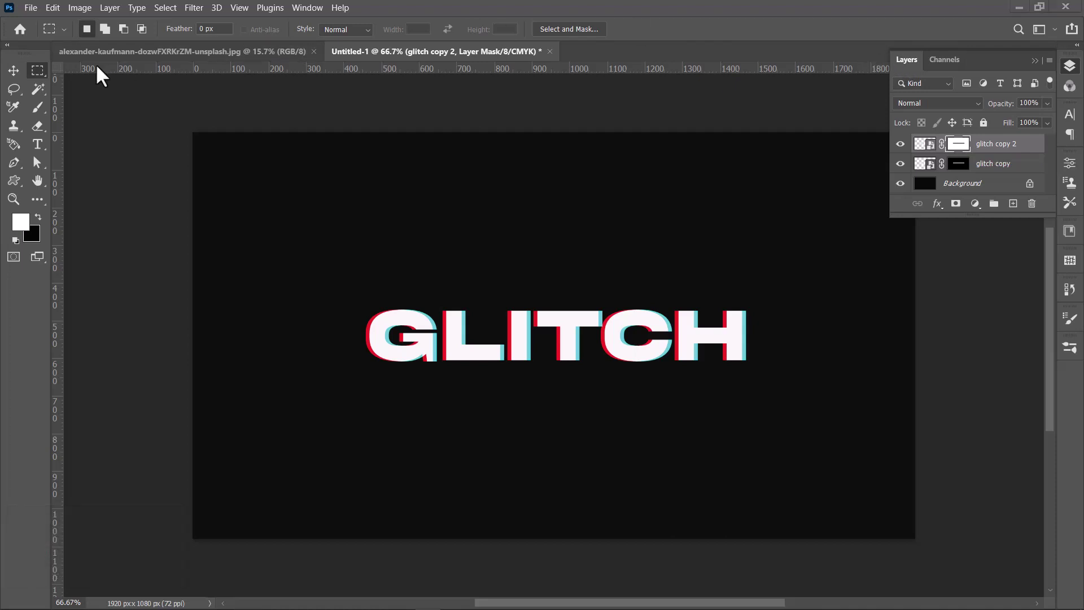
Step: Nudge the glitch copy 2 layer 10 px to the left to offset its slices from the layer below
{"action": "left_click", "coordinate": [12, 68]}
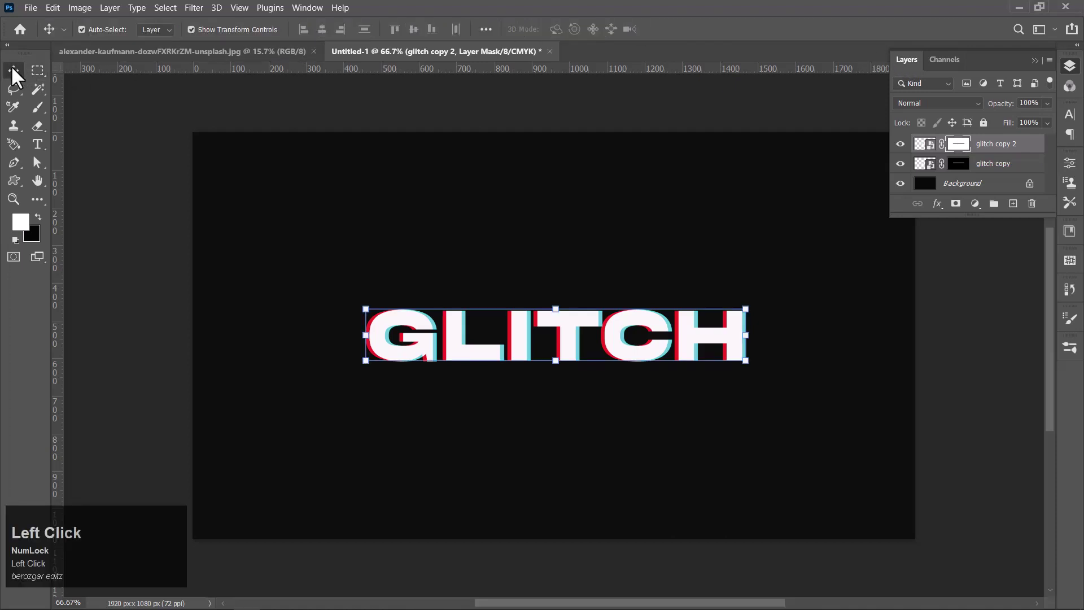
{"action": "key", "text": "shift+Up"}
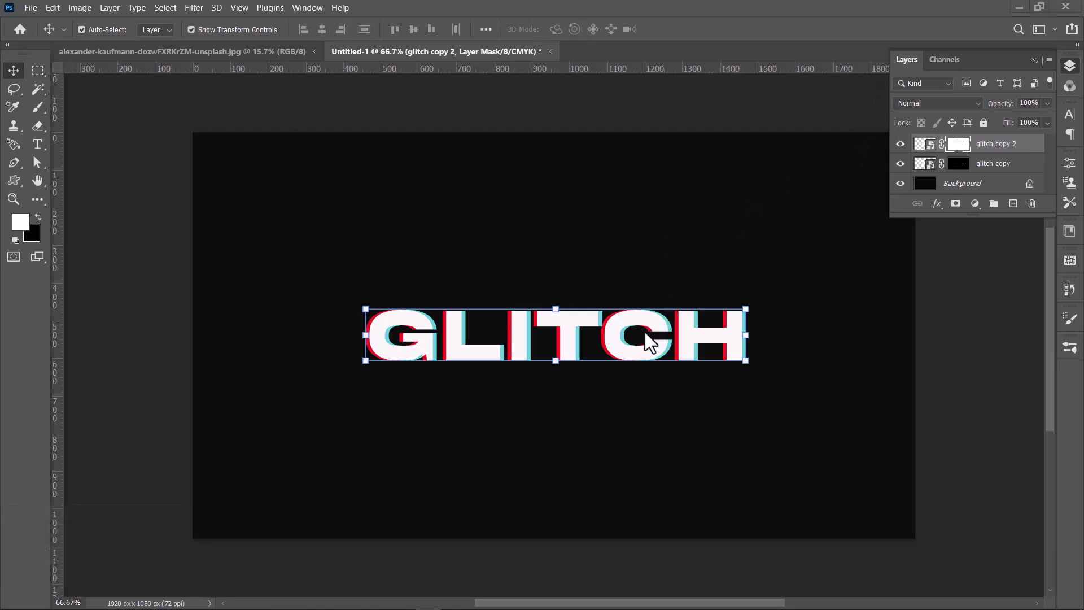
{"action": "key", "text": "shift+Left"}
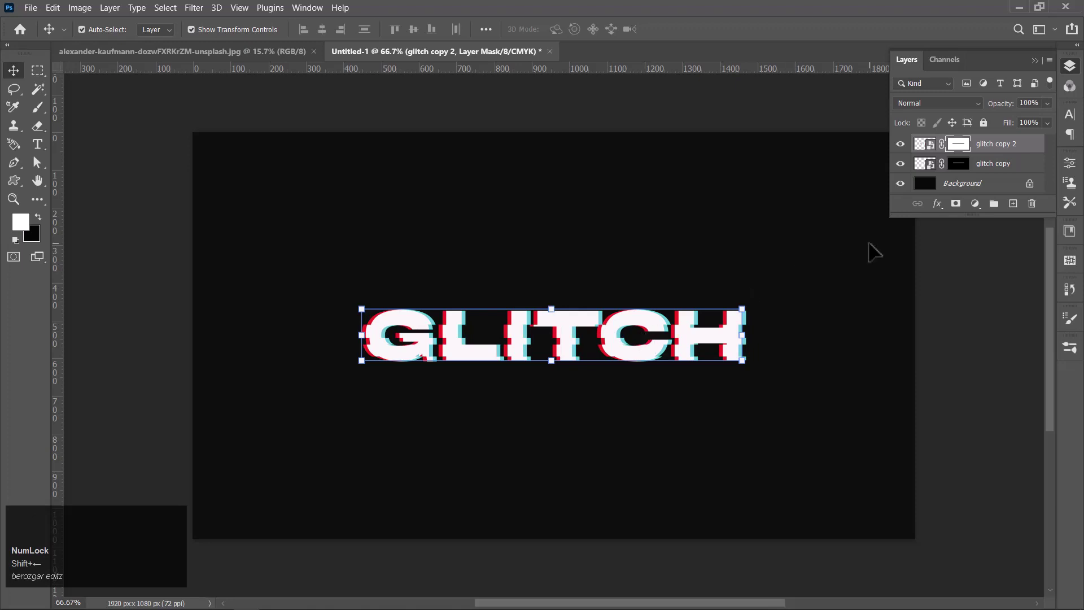
Step: Combine the glitch copy 2 and glitch copy layers into a single smart object
{"action": "left_click", "coordinate": [1009, 171], "text": "shift"}
{"action": "right_click", "coordinate": [1009, 171]}
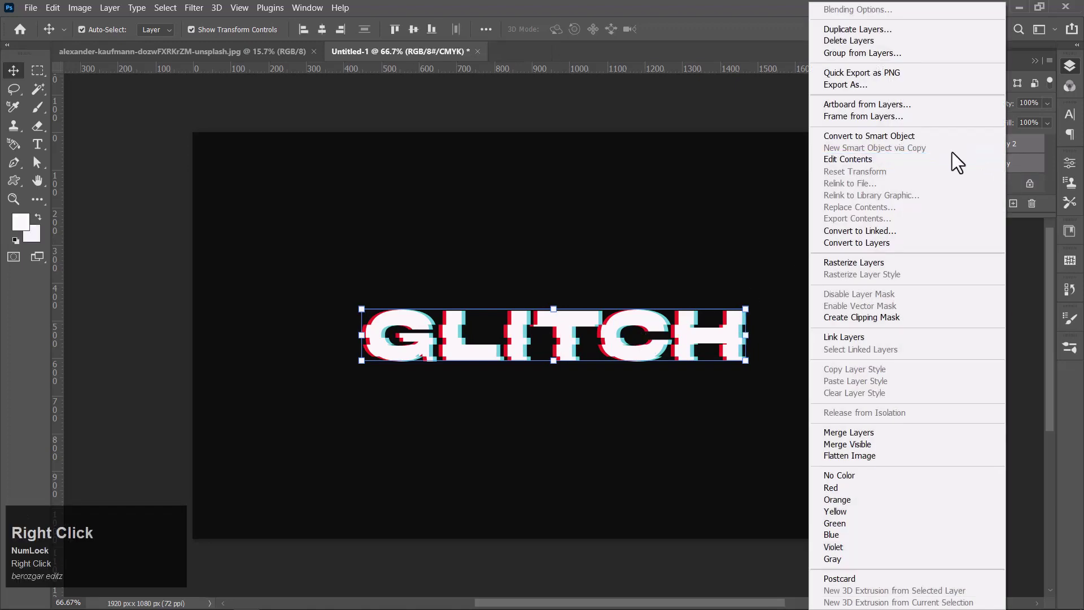
{"action": "left_click", "coordinate": [940, 139]}
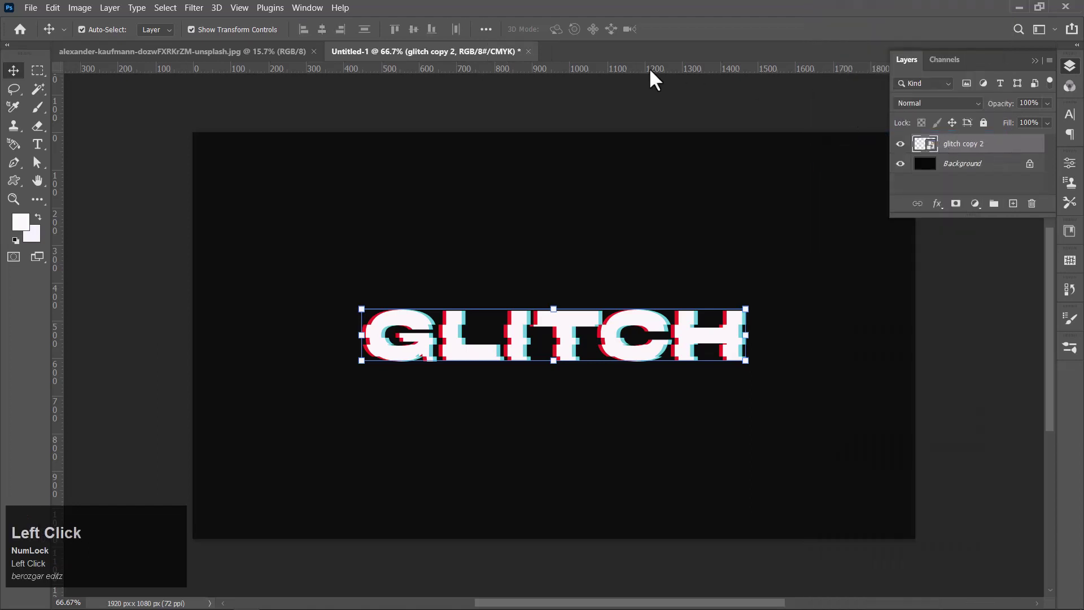
Step: Apply the Wave distortion filter to the glitch copy 2 smart object
{"action": "left_click", "coordinate": [192, 5]}
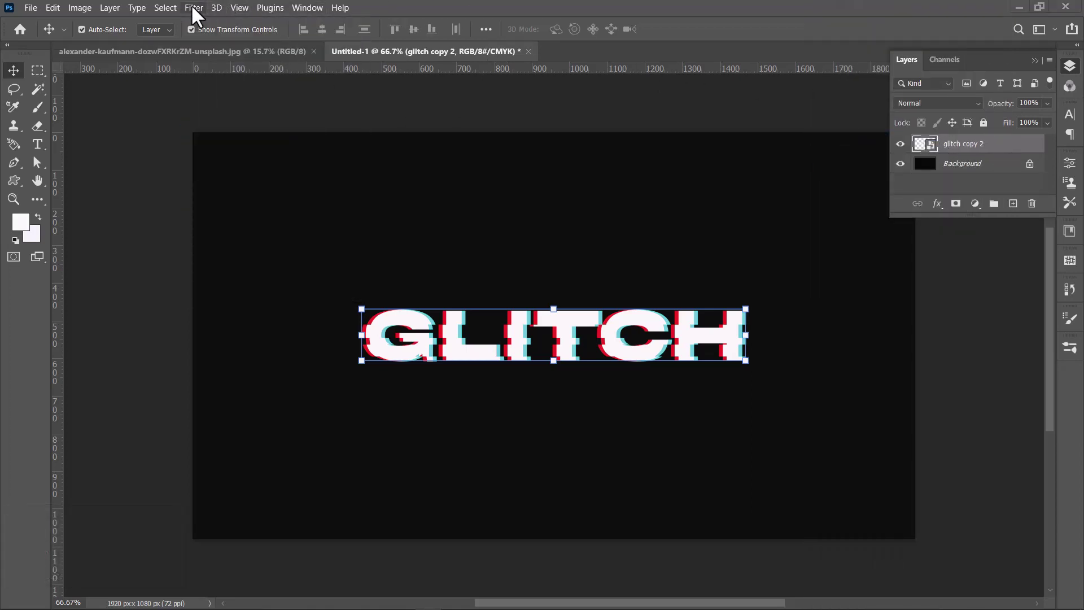
{"action": "left_click", "coordinate": [192, 8]}
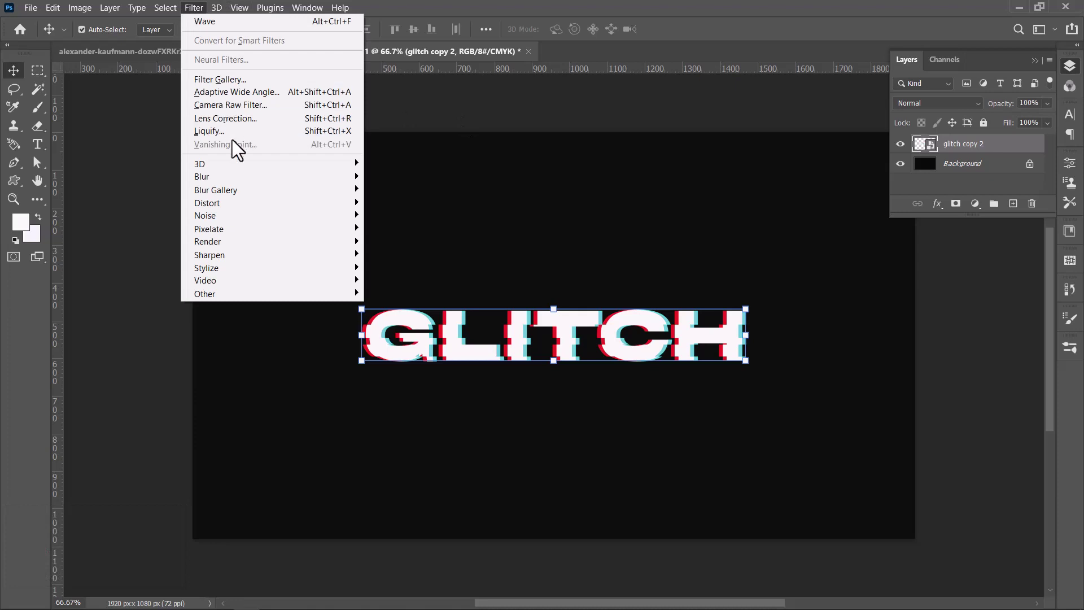
{"action": "mouse_move", "coordinate": [292, 205]}
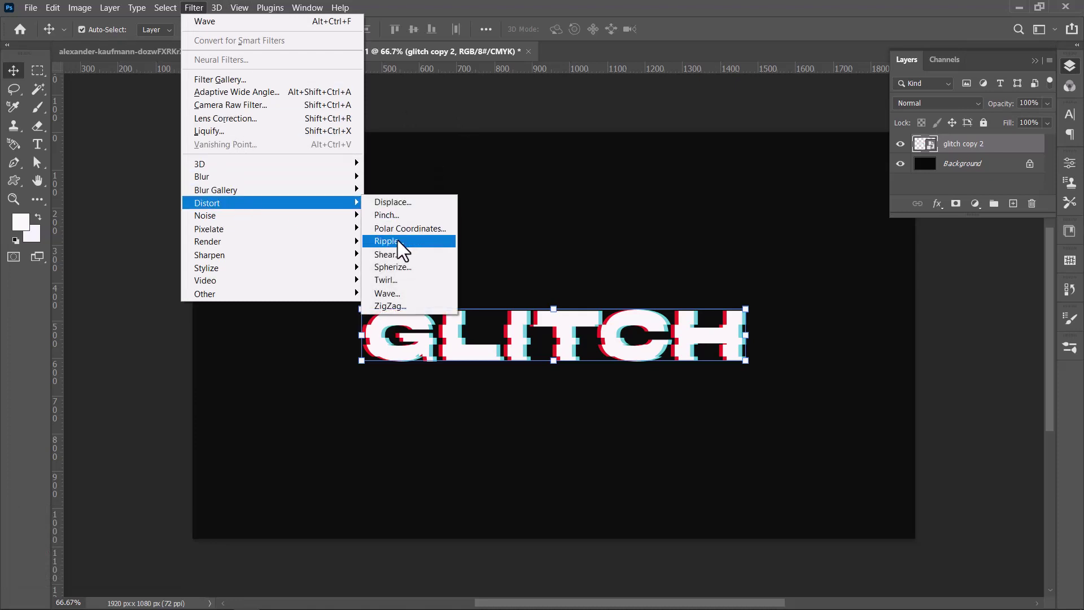
{"action": "left_click", "coordinate": [400, 290]}
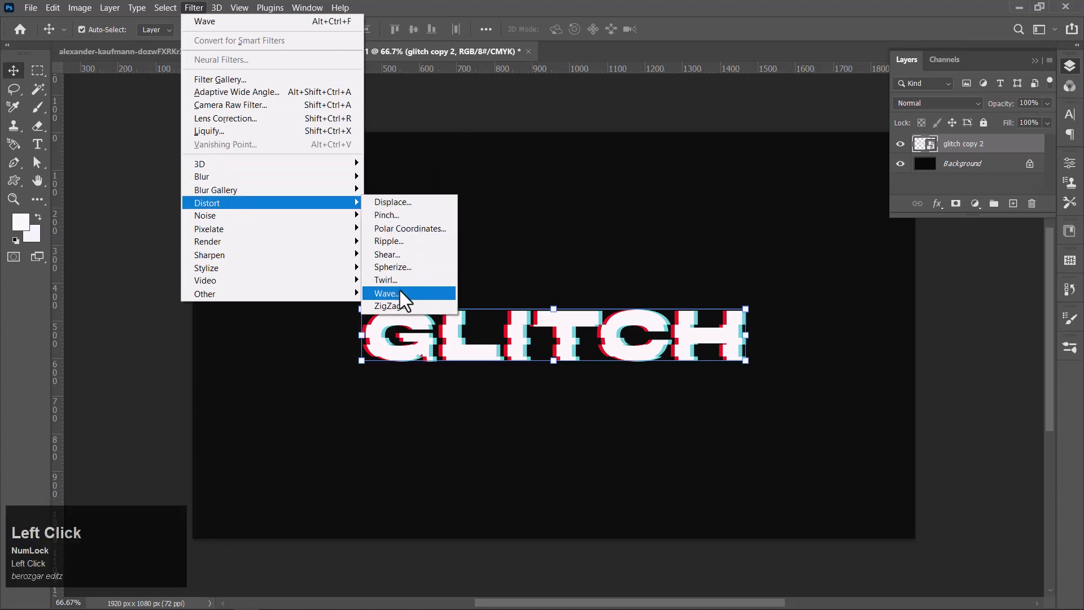
{"action": "left_click", "coordinate": [595, 168]}
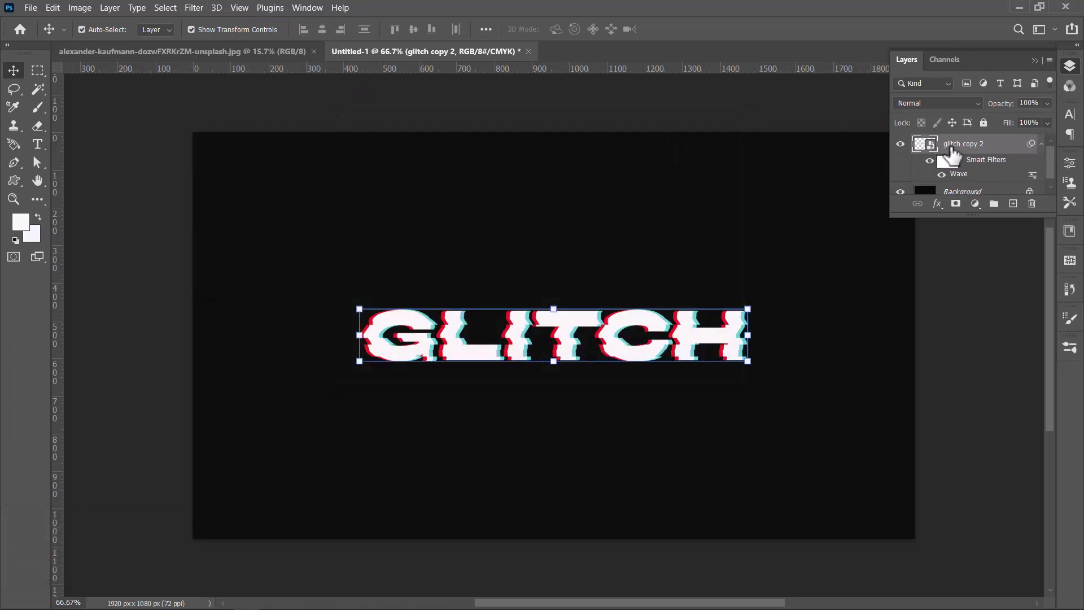
Step: Duplicate the wave-distorted glitch layer, keeping its smart filter on the copy
{"action": "key", "text": "ctrl+j"}
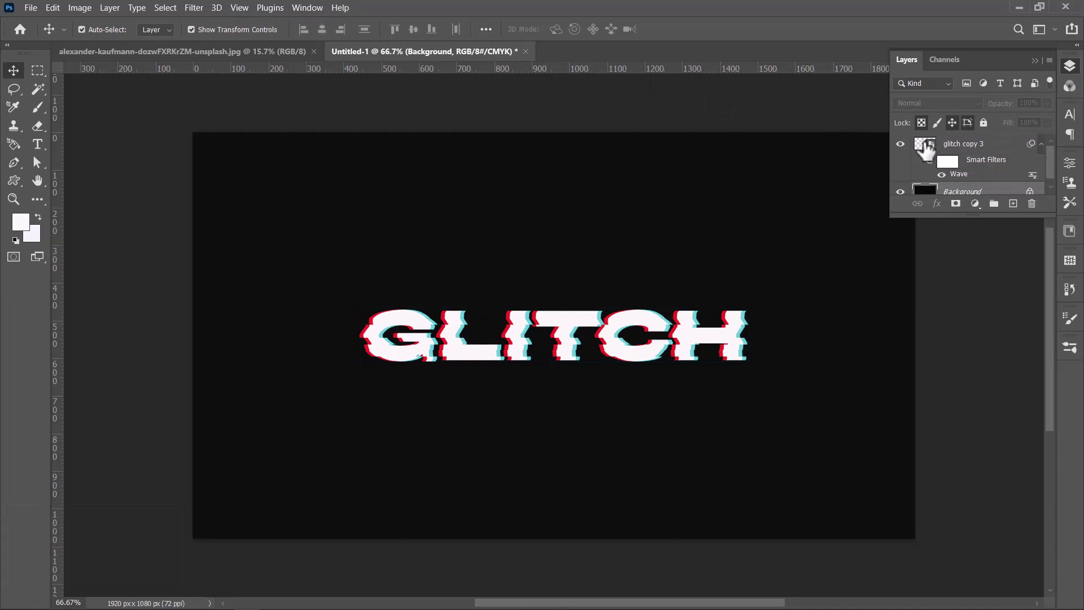
{"action": "left_click", "coordinate": [926, 148]}
{"action": "key", "text": "ctrl+j"}
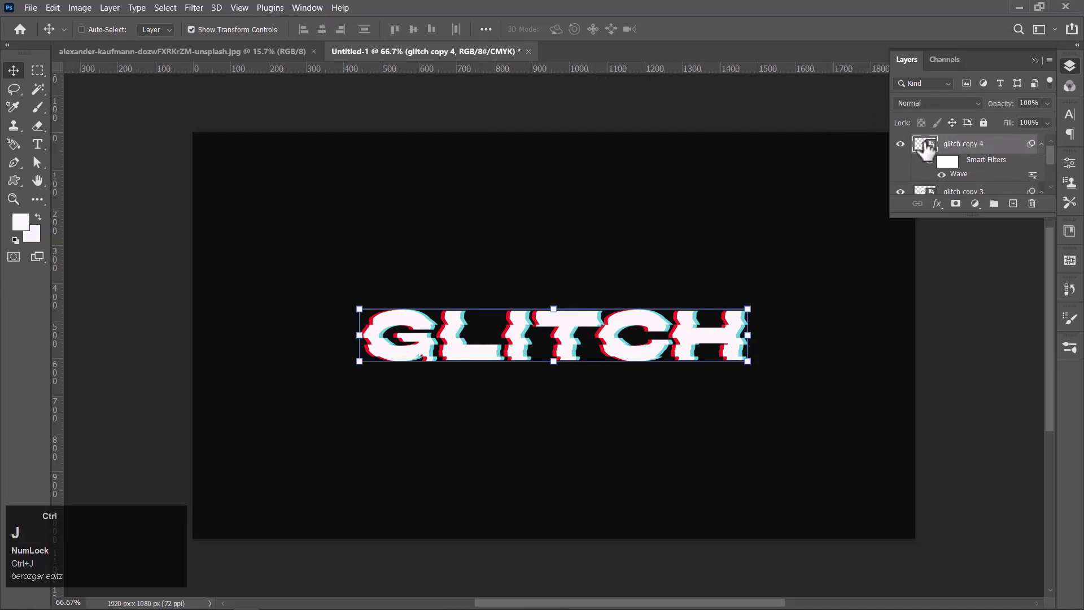
Step: Apply a Mezzotint filter of type Short Lines to the glitch copy 4 layer
{"action": "left_click", "coordinate": [195, 6]}
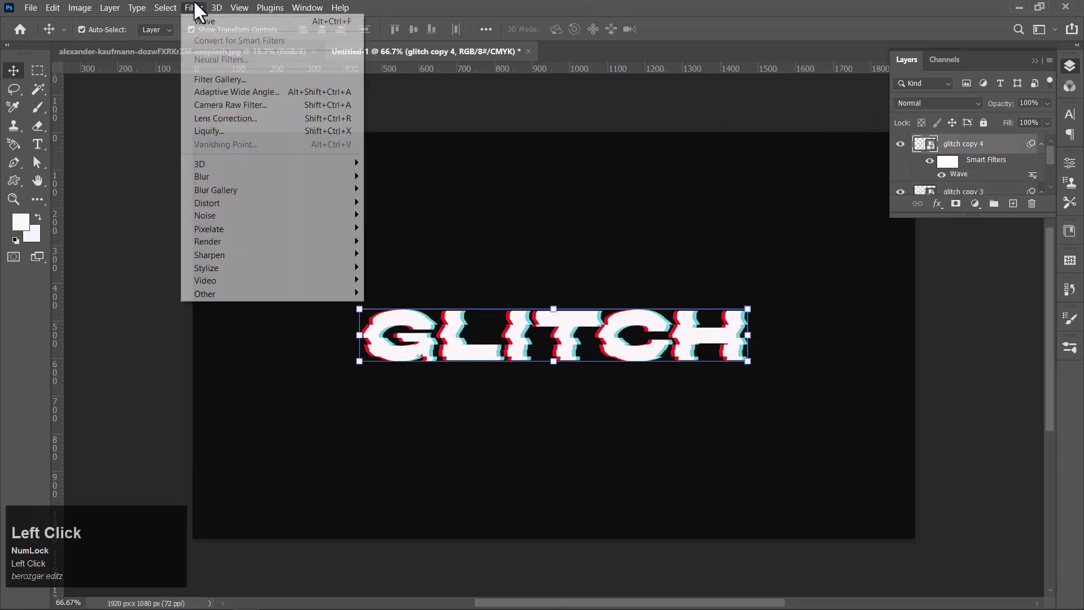
{"action": "mouse_move", "coordinate": [231, 227]}
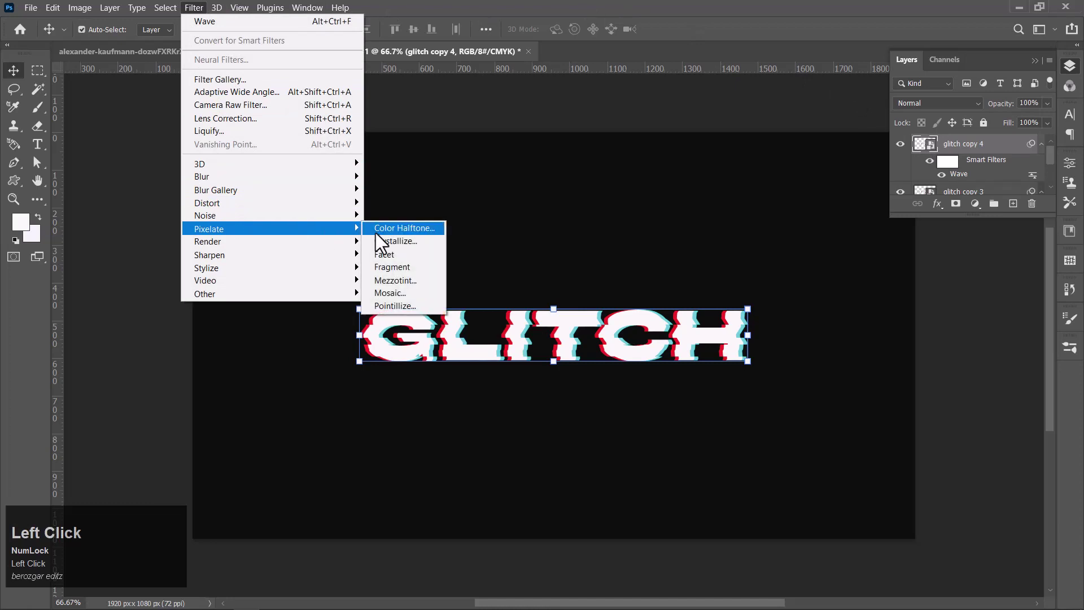
{"action": "left_click", "coordinate": [395, 280]}
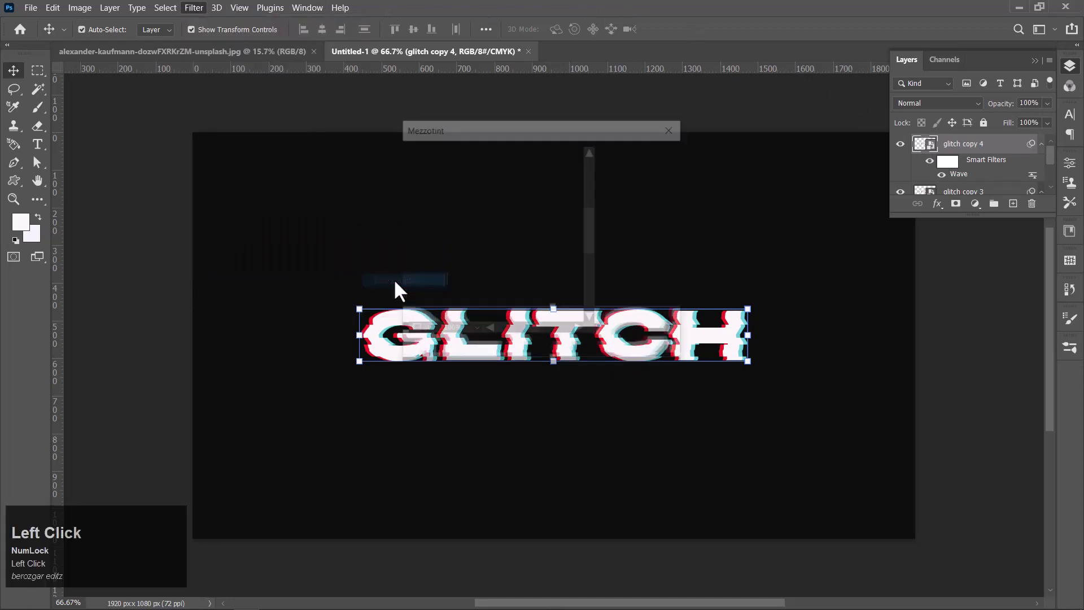
{"action": "left_click", "coordinate": [474, 351]}
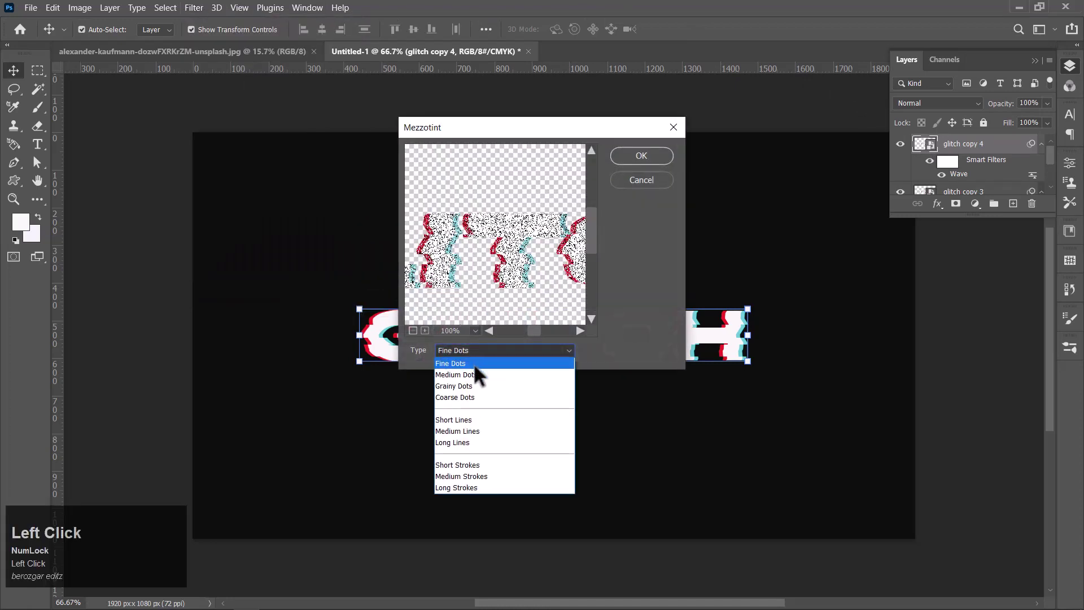
{"action": "left_click", "coordinate": [475, 420]}
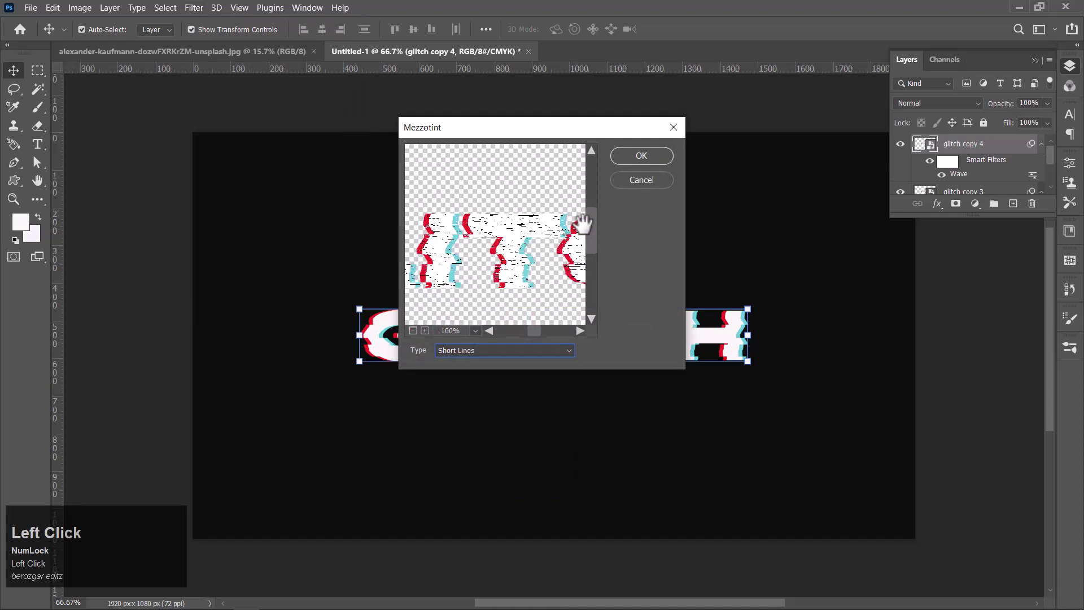
{"action": "left_click", "coordinate": [642, 156]}
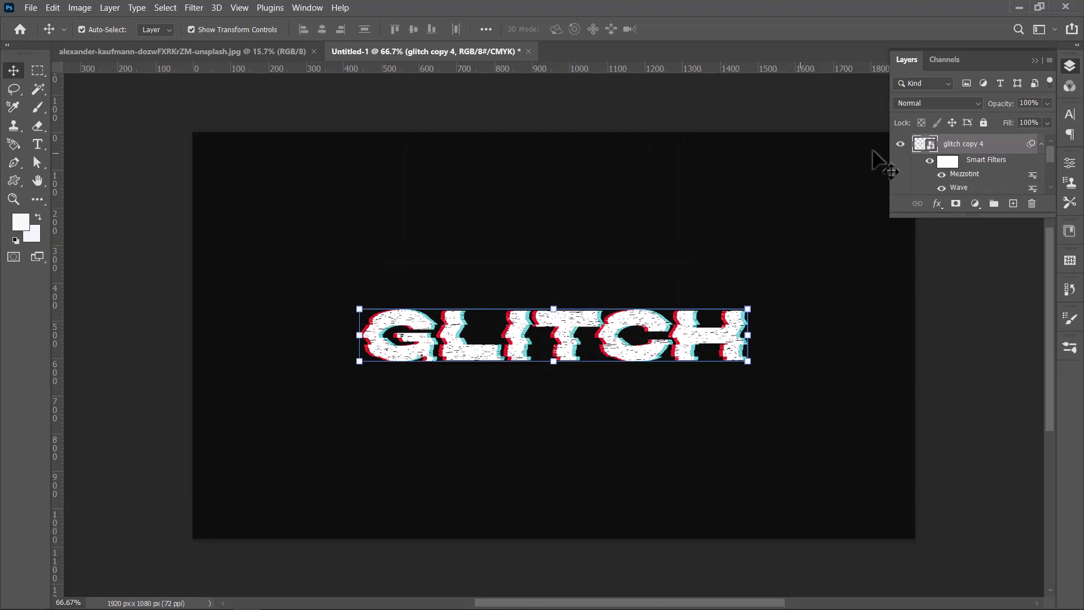
Step: Try to combine the glitch copy 3 and glitch copy 4 layers into one smart object
{"action": "left_click_drag", "start_coordinate": [1048, 151], "coordinate": [1048, 163]}
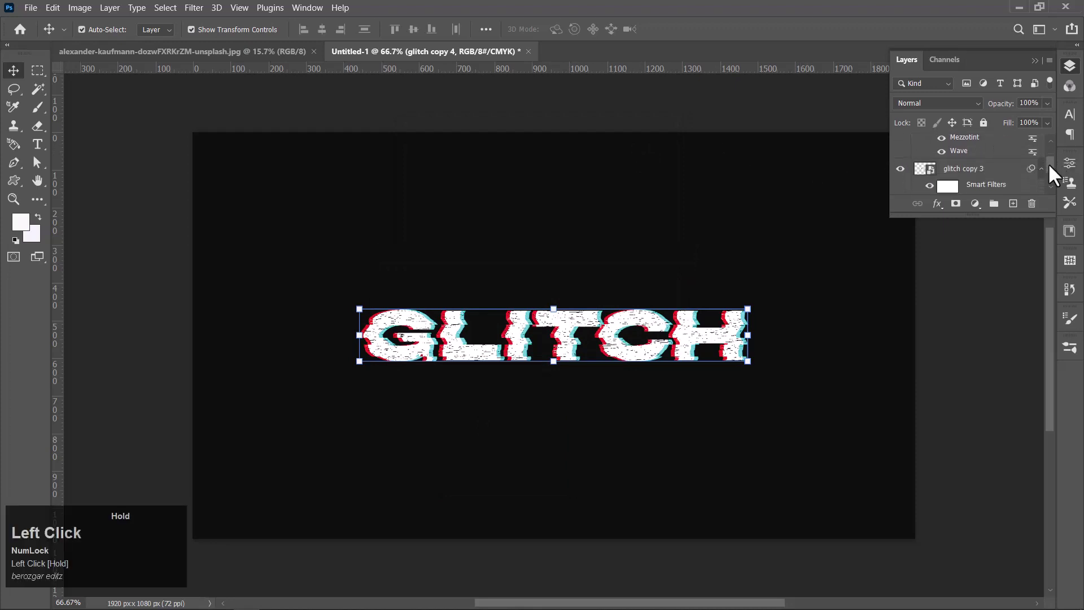
{"action": "left_click", "coordinate": [963, 170]}
{"action": "right_click", "coordinate": [963, 169]}
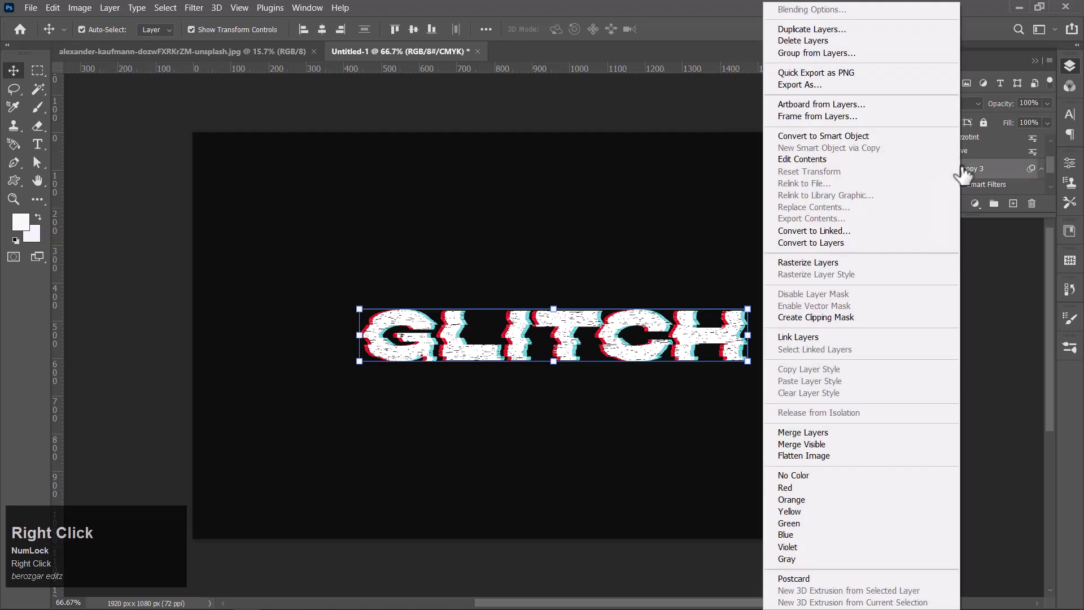
{"action": "left_click", "coordinate": [874, 137]}
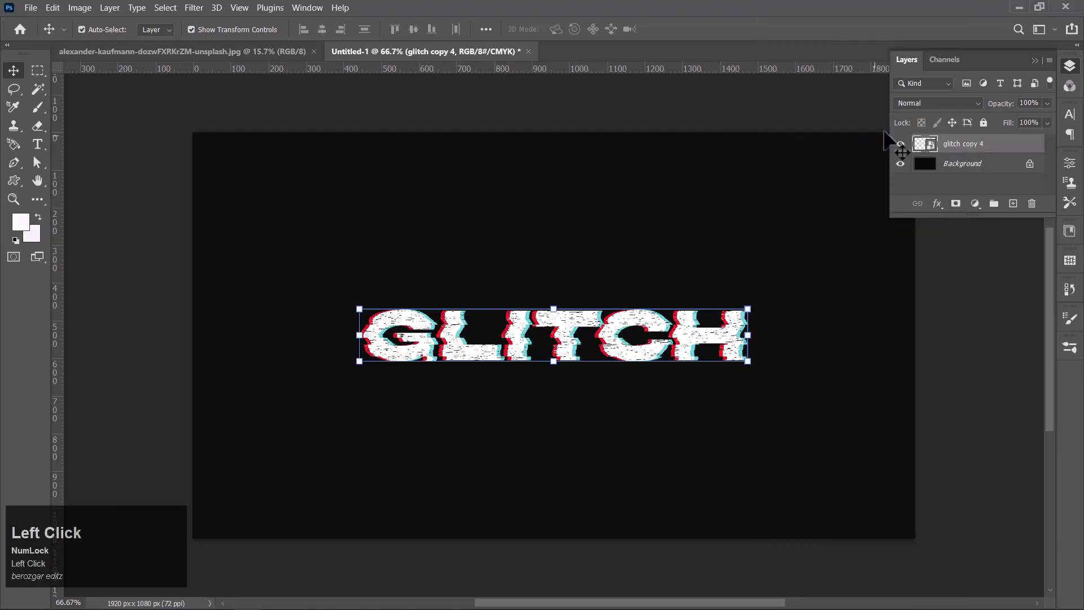
Step: Apply a Motion Blur filter with a distance of 36 pixels to the glitch copy 3 layer
{"action": "left_click", "coordinate": [194, 7]}
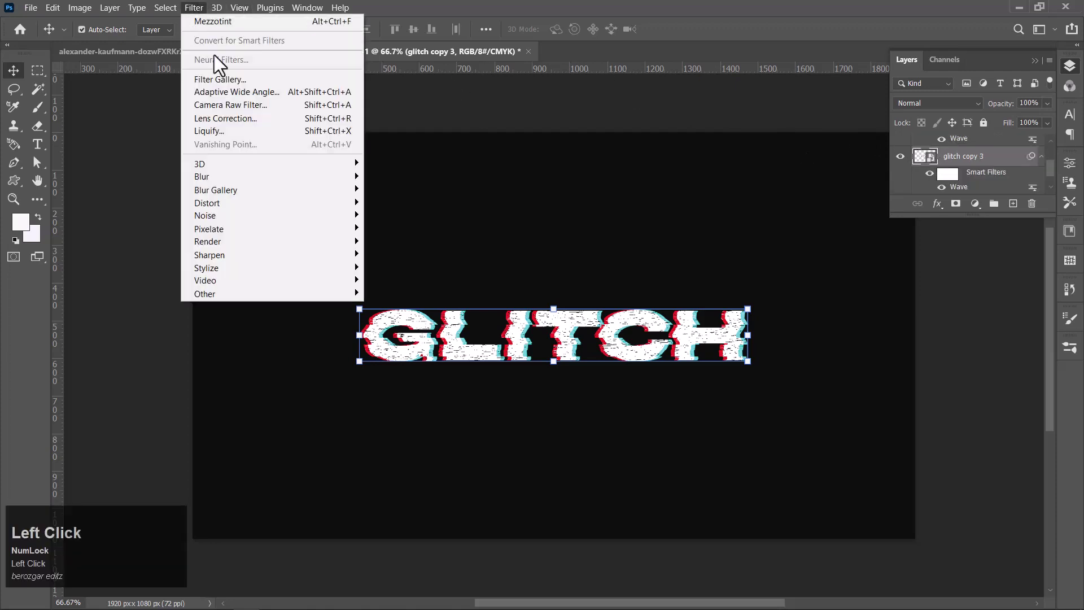
{"action": "mouse_move", "coordinate": [249, 177]}
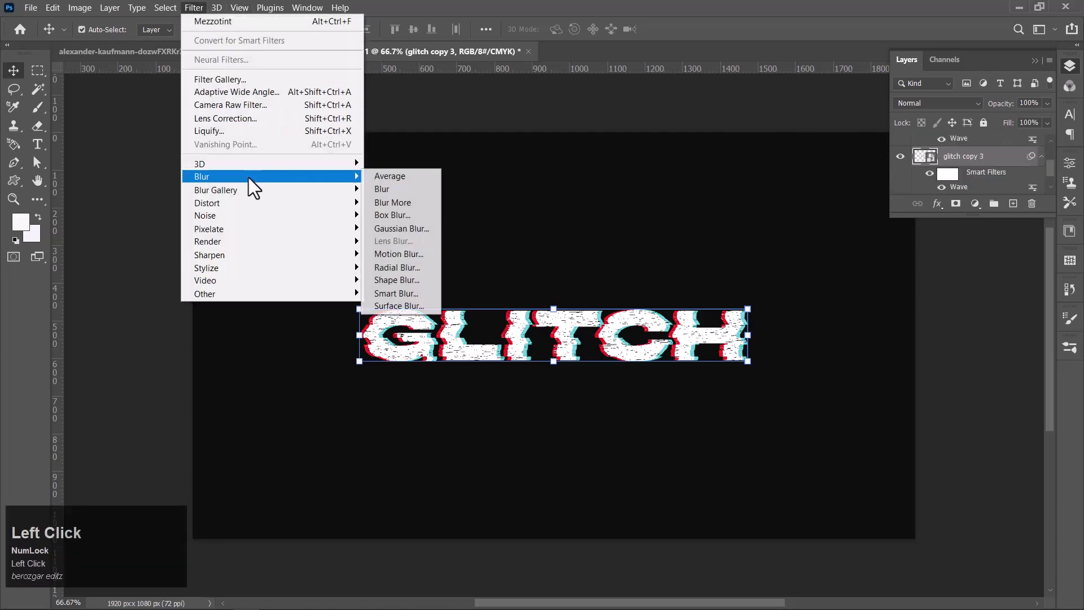
{"action": "left_click", "coordinate": [415, 256]}
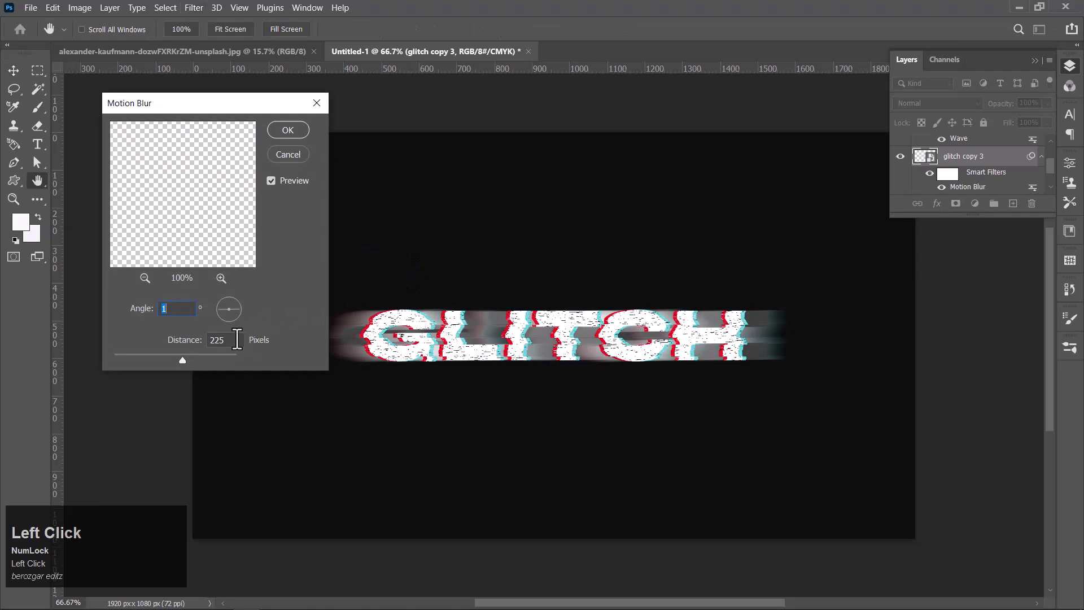
{"action": "left_click_drag", "start_coordinate": [181, 357], "coordinate": [137, 360]}
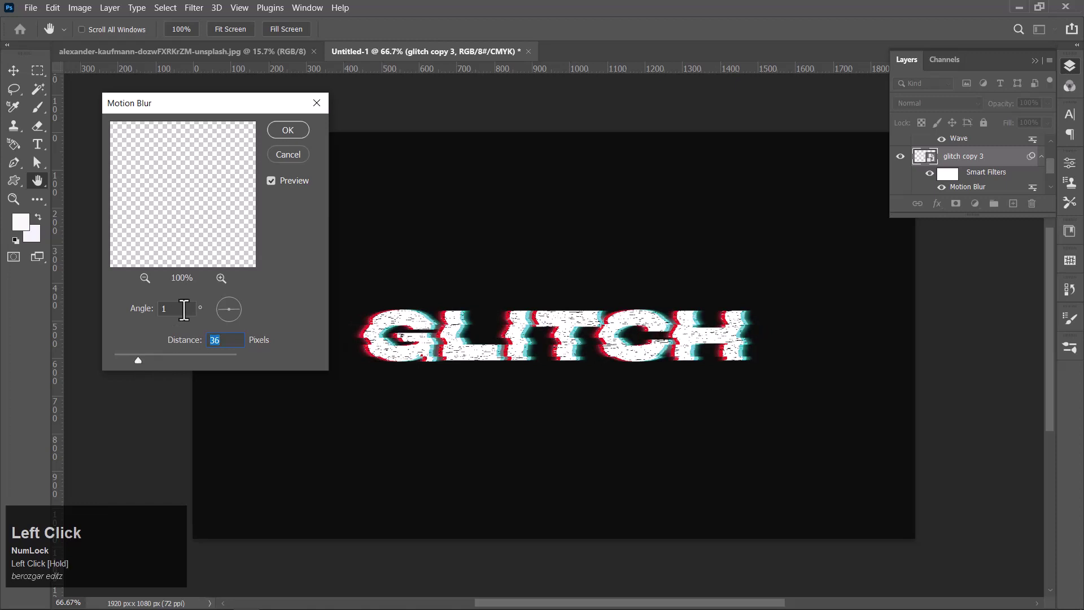
{"action": "left_click", "coordinate": [286, 129]}
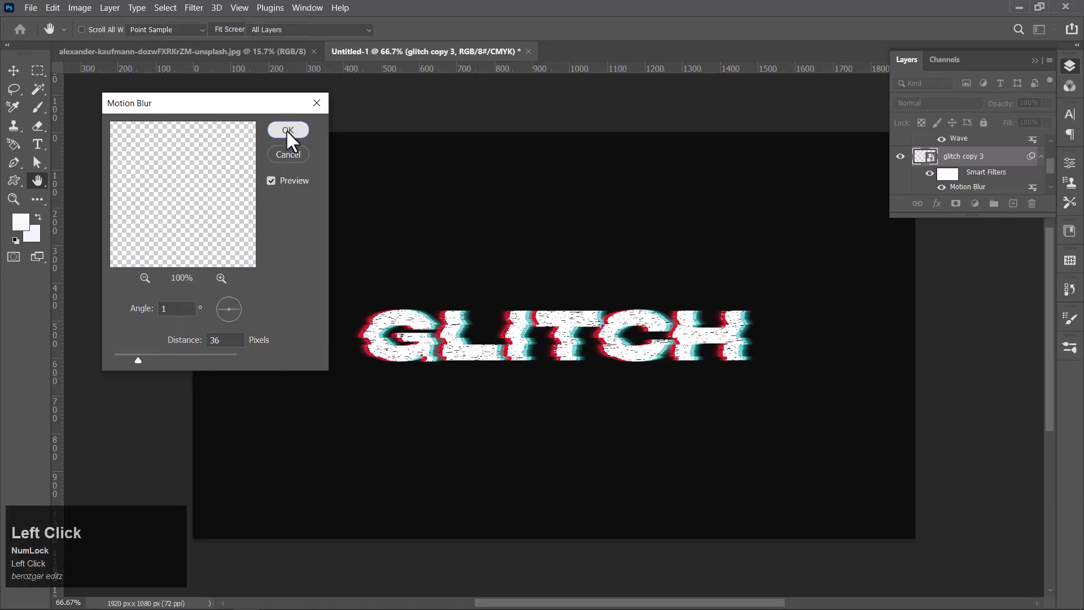
Step: Combine the motion-blurred glitch copy 3 layer and the glitch copy 4 layer into one smart object
{"action": "scroll", "coordinate": [954, 170], "scroll_direction": "up", "scroll_amount": 2}
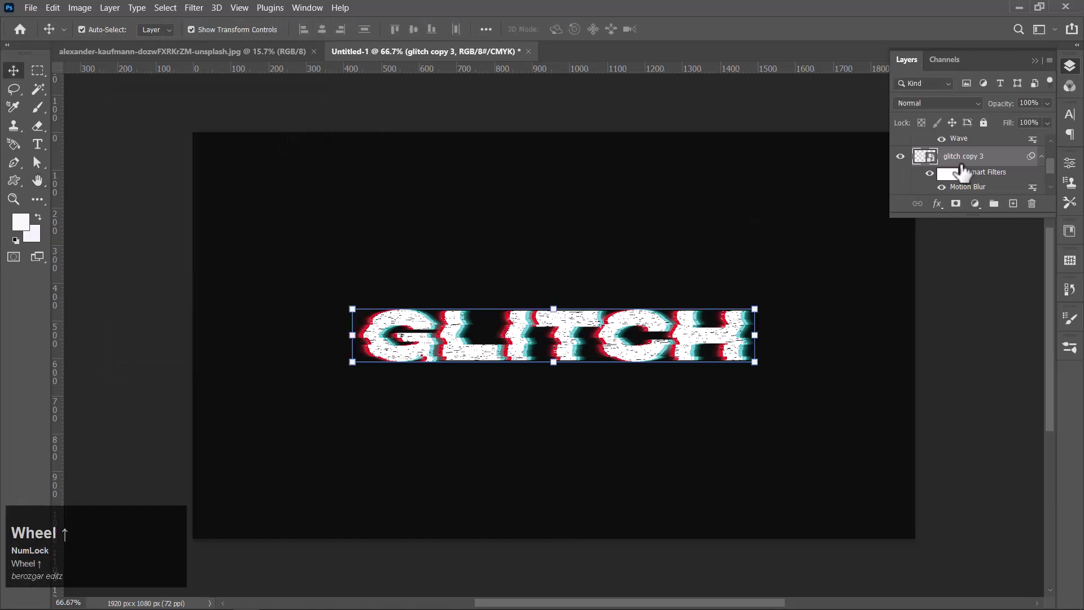
{"action": "left_click", "coordinate": [964, 147], "text": "shift"}
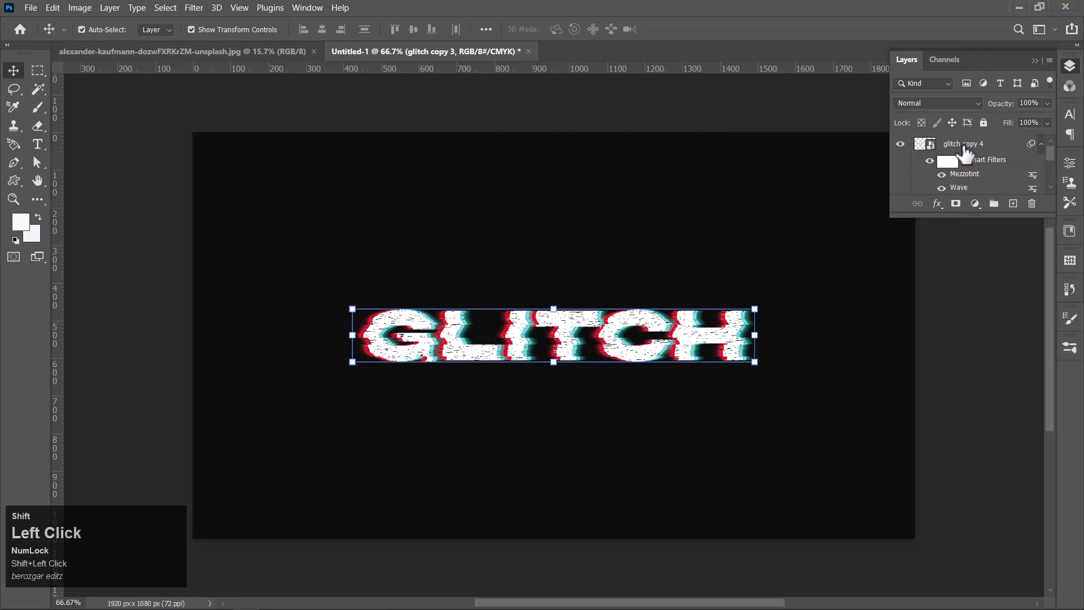
{"action": "right_click", "coordinate": [963, 146]}
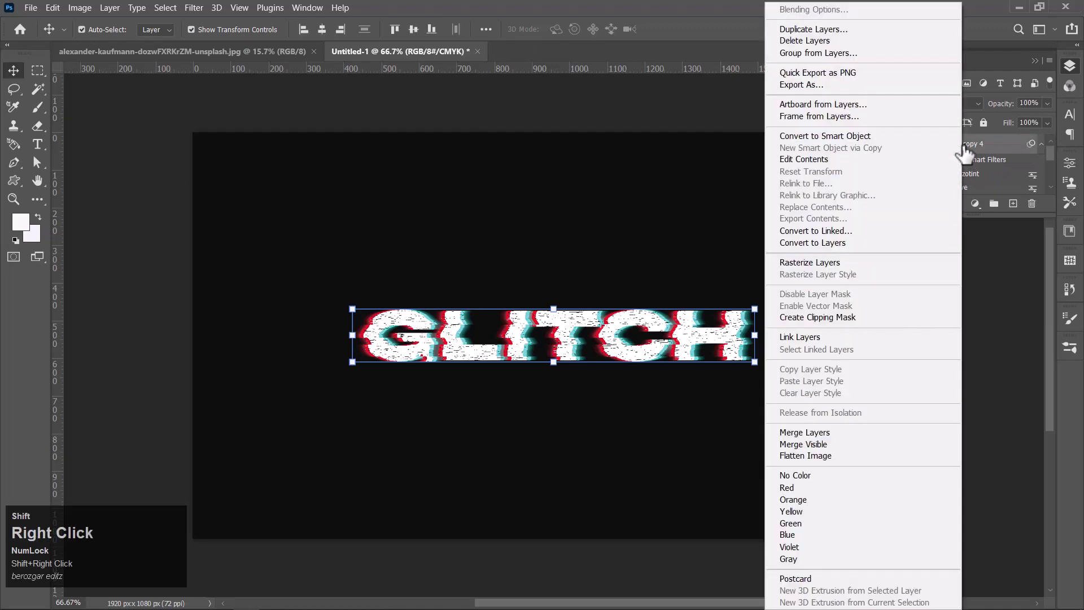
{"action": "left_click", "coordinate": [910, 136]}
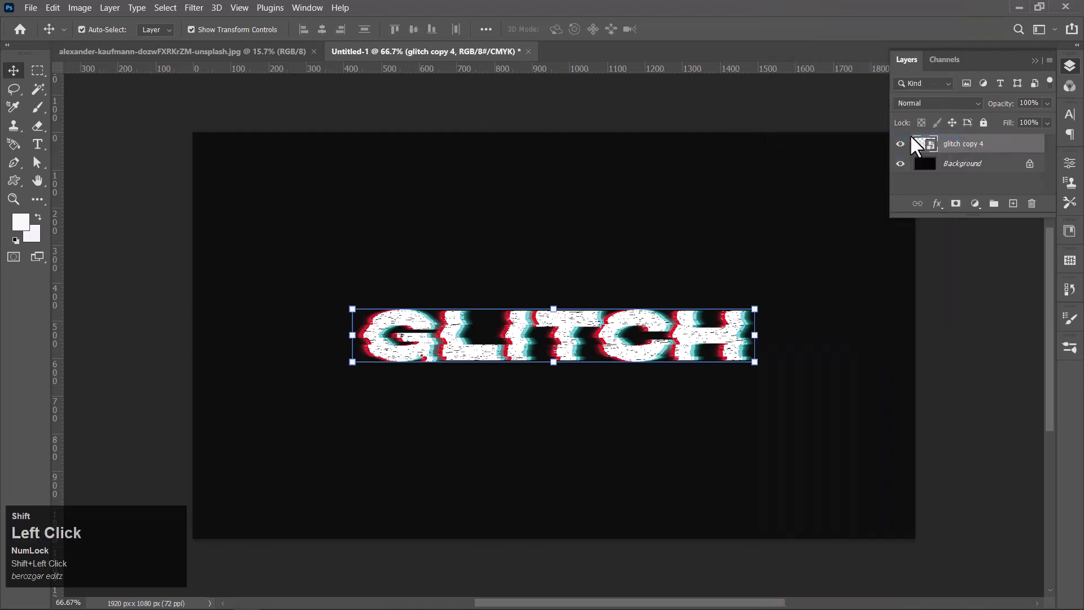